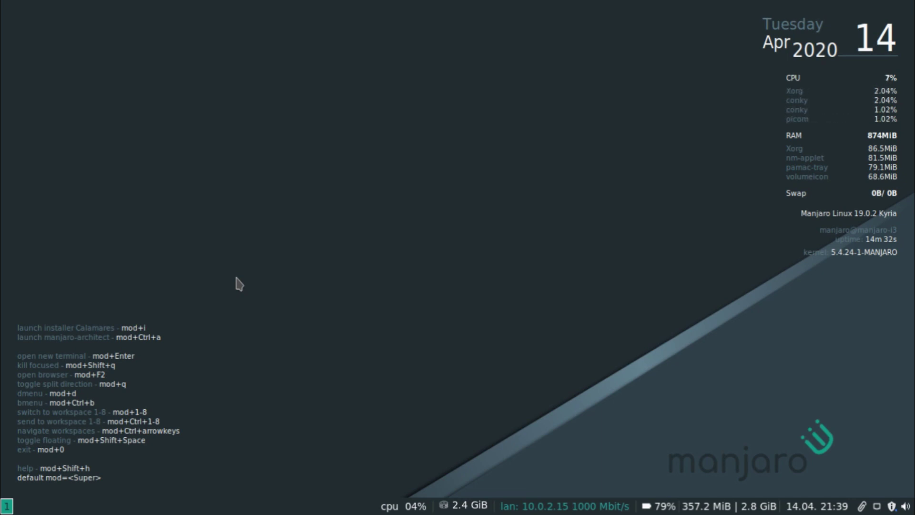
Open several terminals tiled side by side, then close them all
key(super+Return)
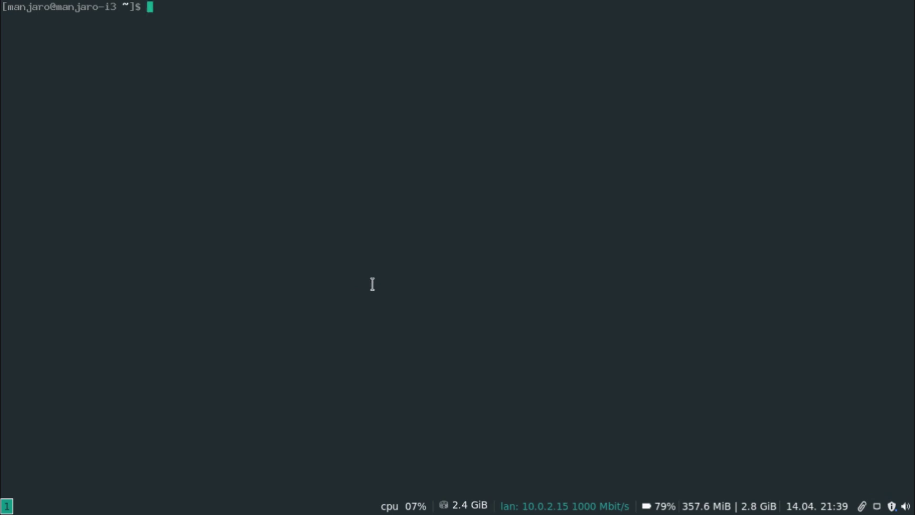
key(super+Return)
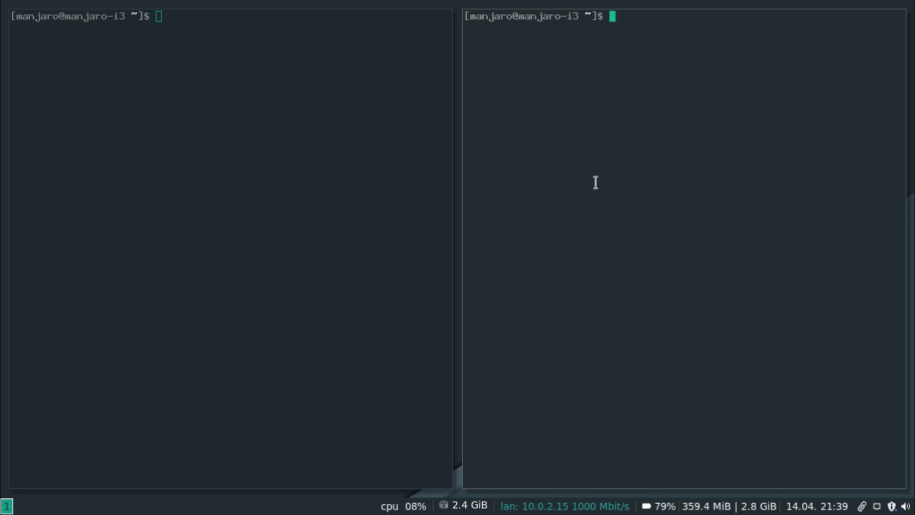
key(super+Return)
key(super+Return)
key(super+Return)
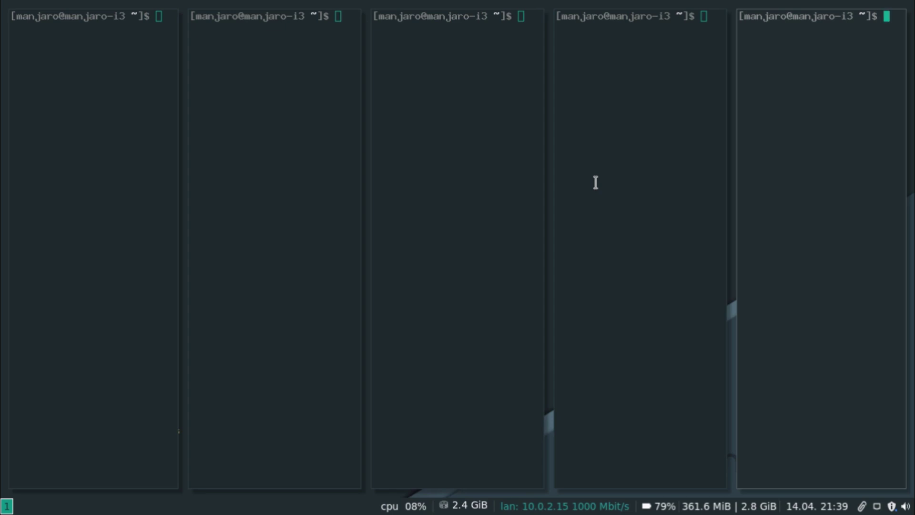
key(super+shift+q)
key(super+shift+q)
key(super+shift+q)
key(super+shift+q)
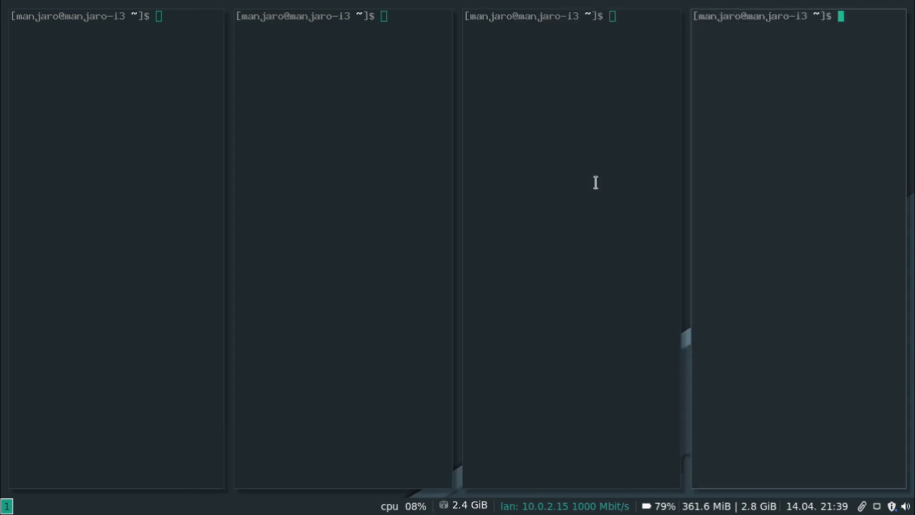
key(super+shift+q)
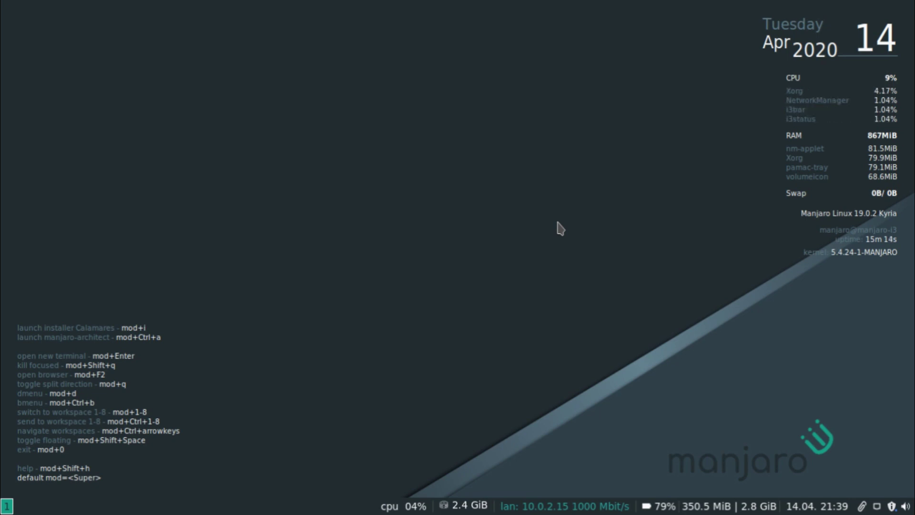
key(super+Return)
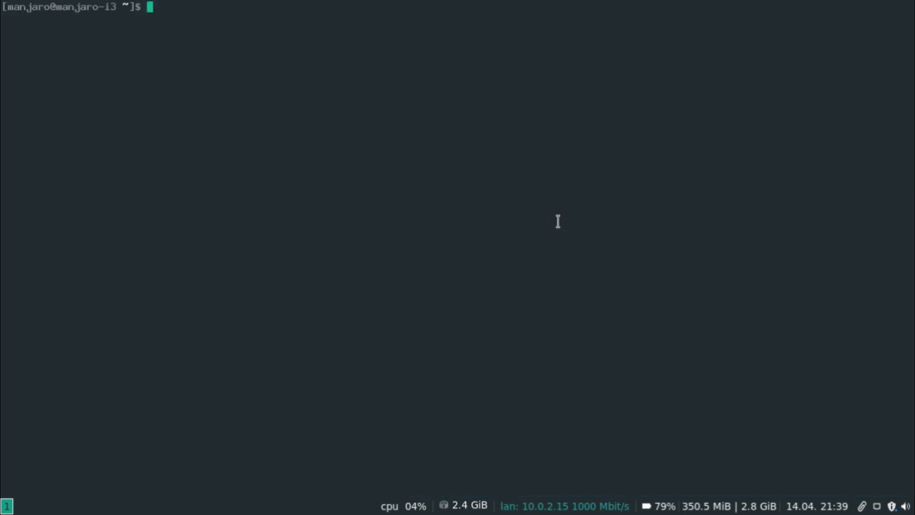
key(super+shift+q)
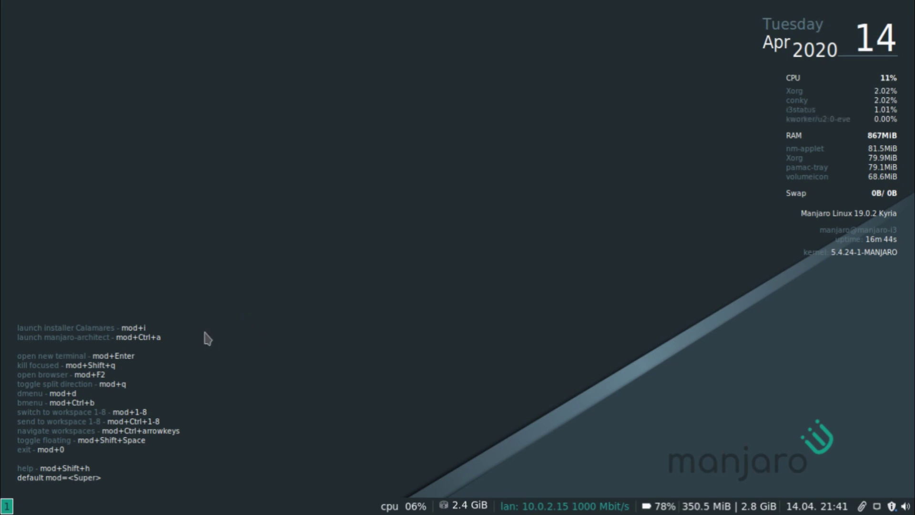
Open a second set of tiled terminals and close them, back to the empty desktop
key(super+Return)
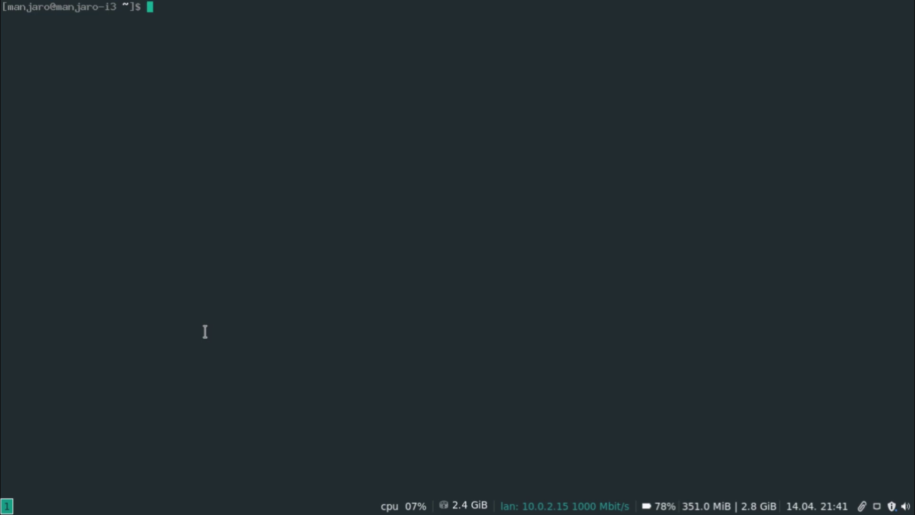
key(super+Return)
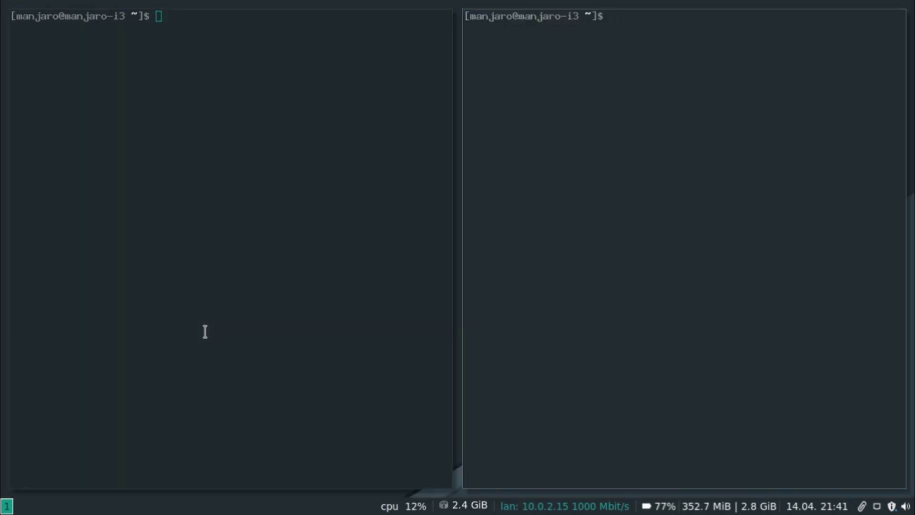
key(super+Return)
key(super+Return)
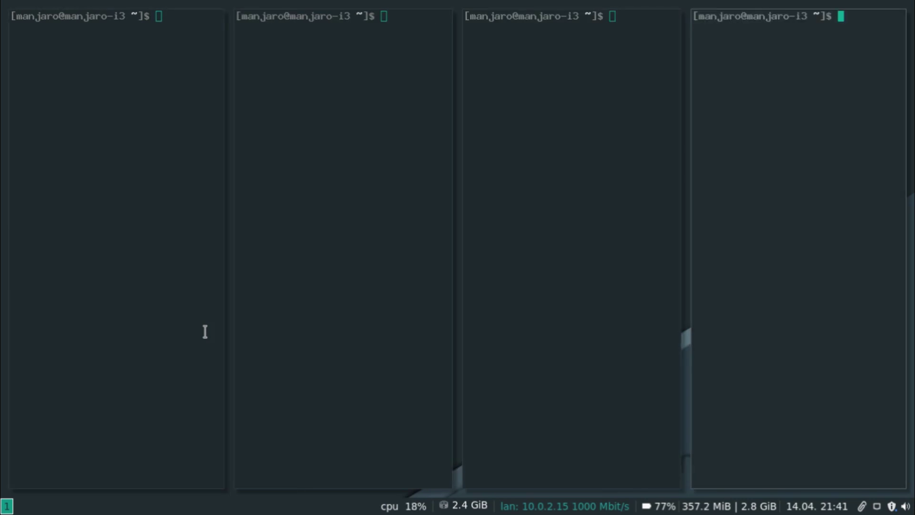
key(super+shift+q)
key(super+shift+q)
key(super+shift+q)
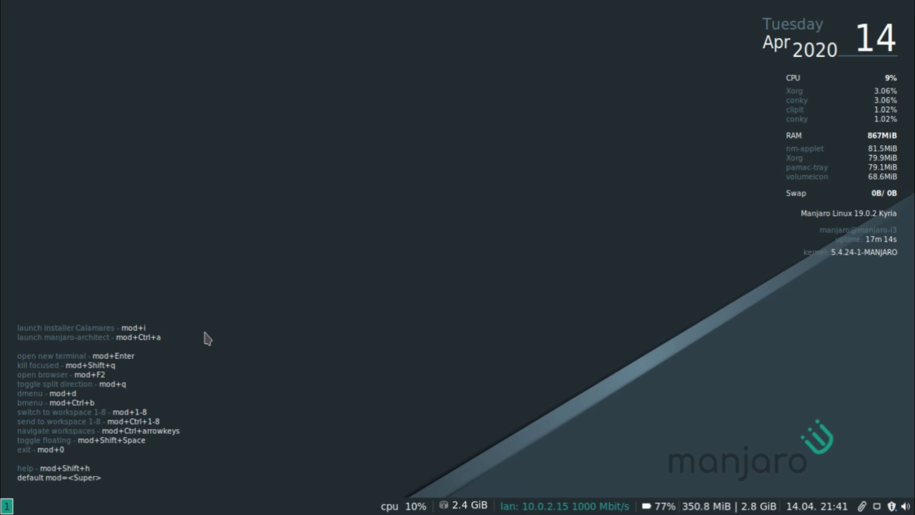
key(super+Return)
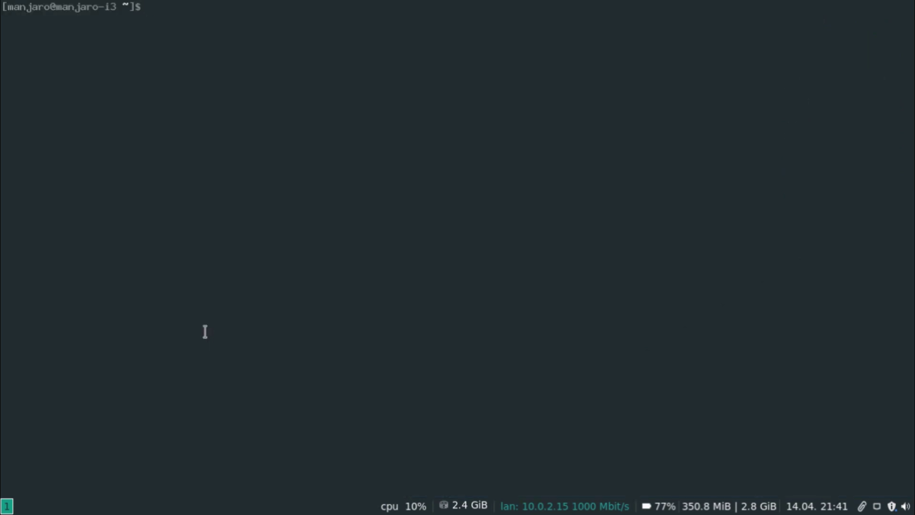
key(super+shift+q)
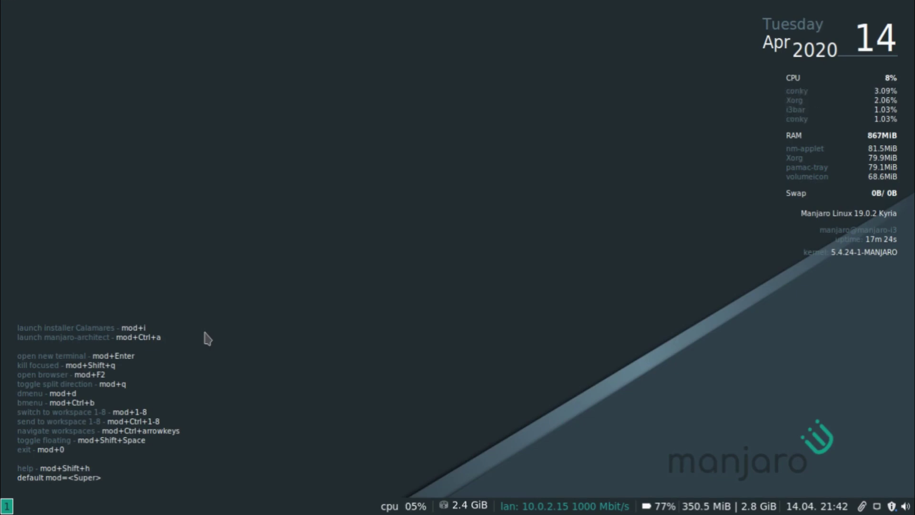
Try to run feh from the dmenu launcher after clearing stray typed text
key(super+d)
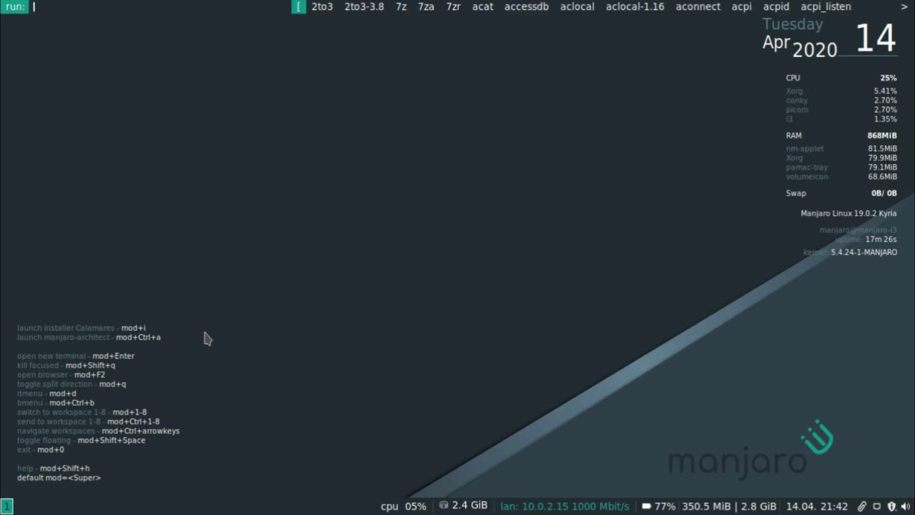
text(djhsaskj)
key(BackSpace)
key(BackSpace)
key(BackSpace)
key(BackSpace)
key(BackSpace)
key(BackSpace)
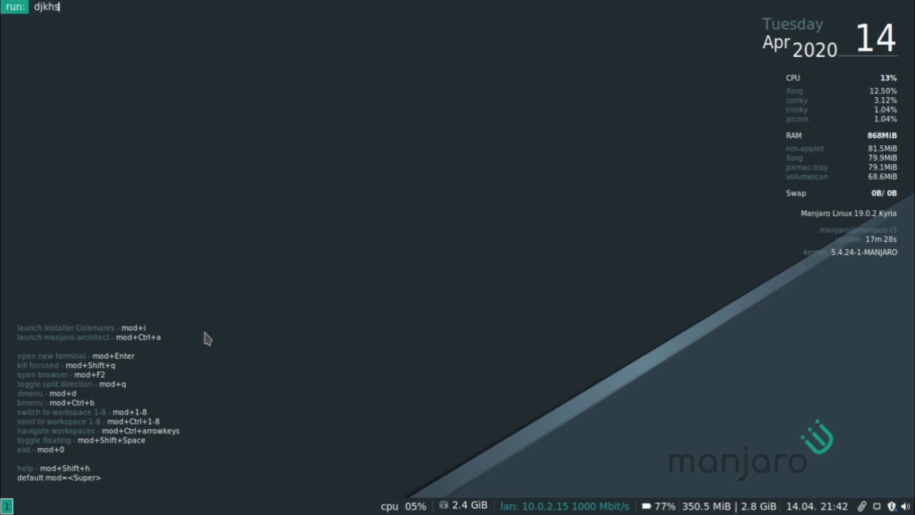
key(BackSpace)
key(BackSpace)
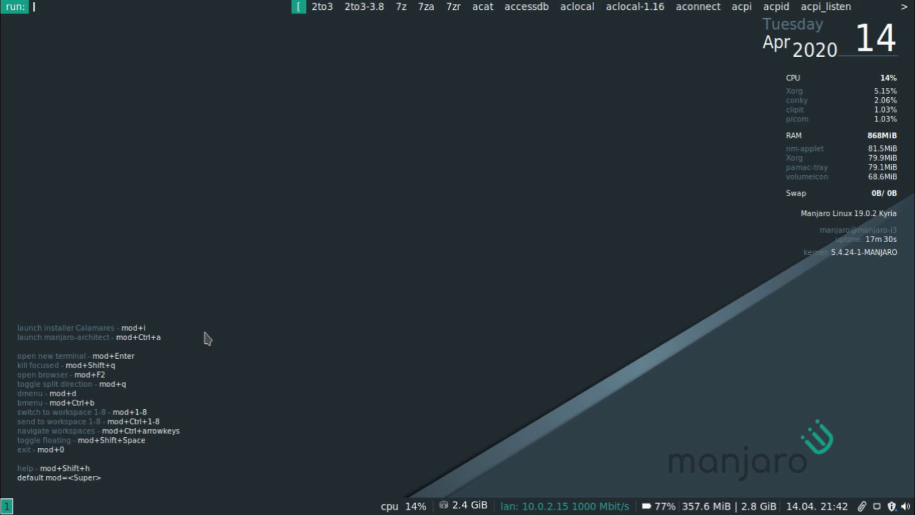
text(fdj)
key(BackSpace)
key(BackSpace)
key(BackSpace)
text(feh)
key(Left)
key(Left)
key(Right)
key(Right)
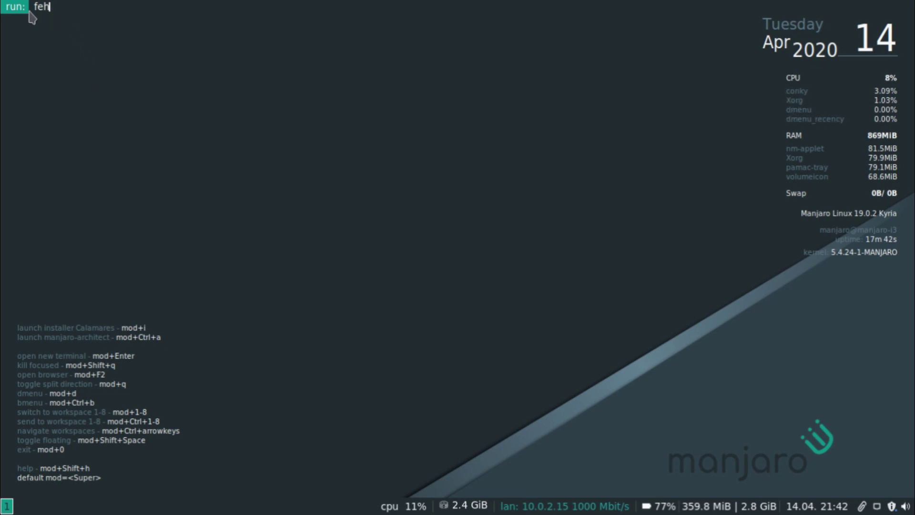
key(Return)
key(Return)
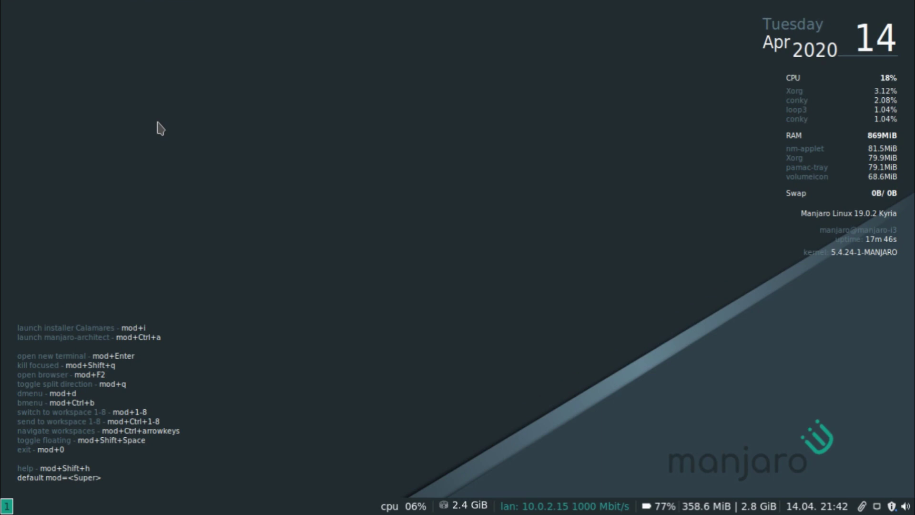
Install feh in a new terminal with 'sudo pacman -S feh', then close the terminal
key(super+Return)
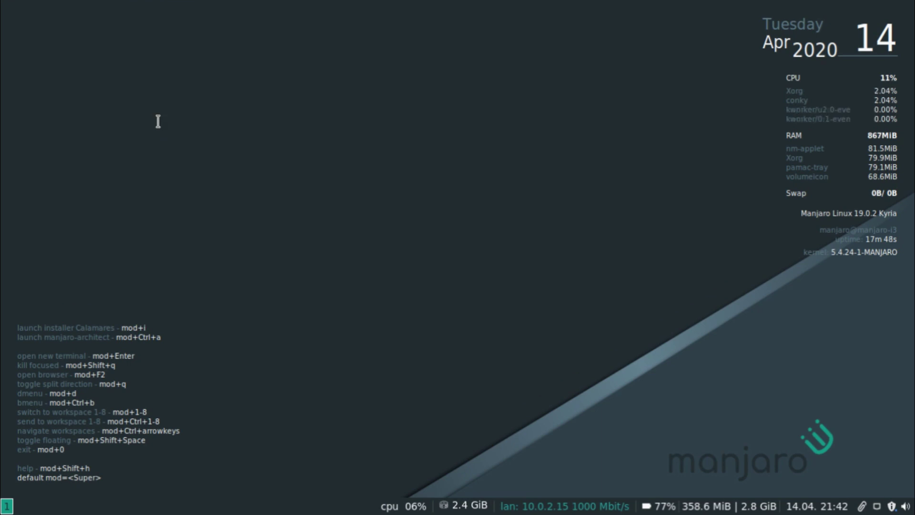
text(sudo)
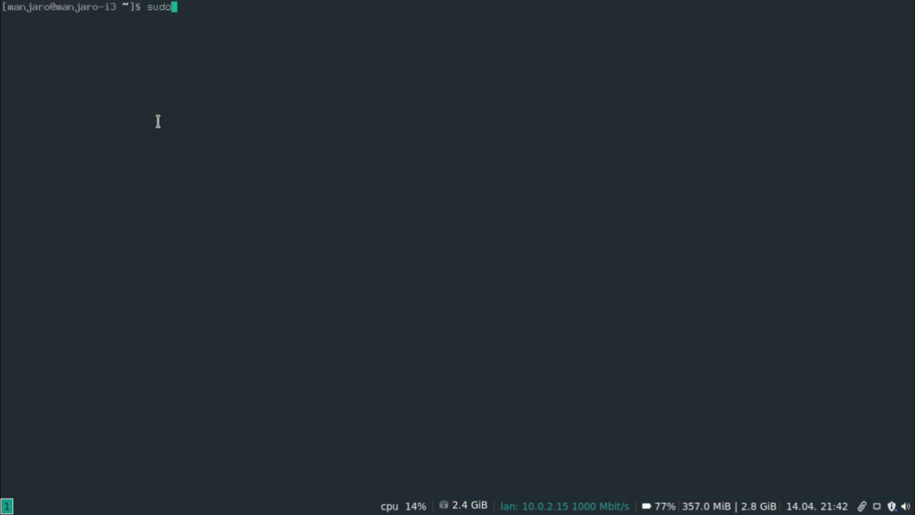
text( pacman -S feh)
key(Return)
key(Return)
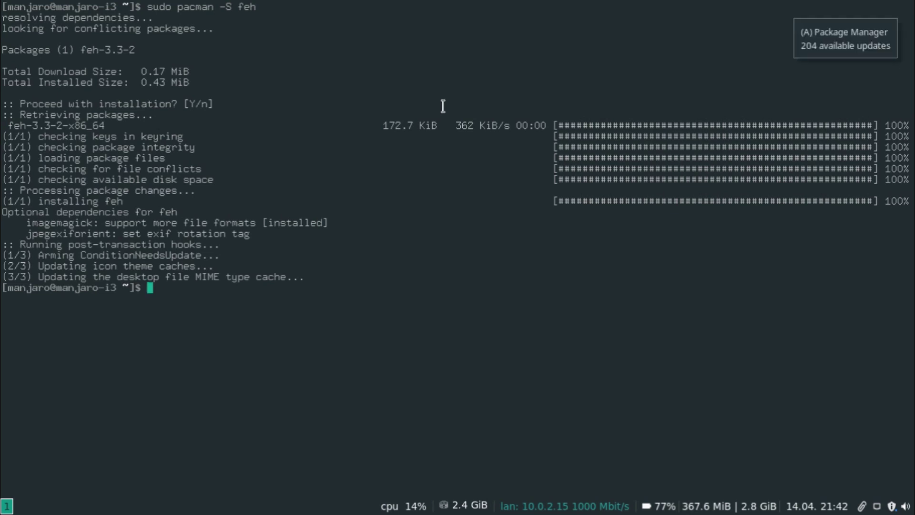
key(super+shift+q)
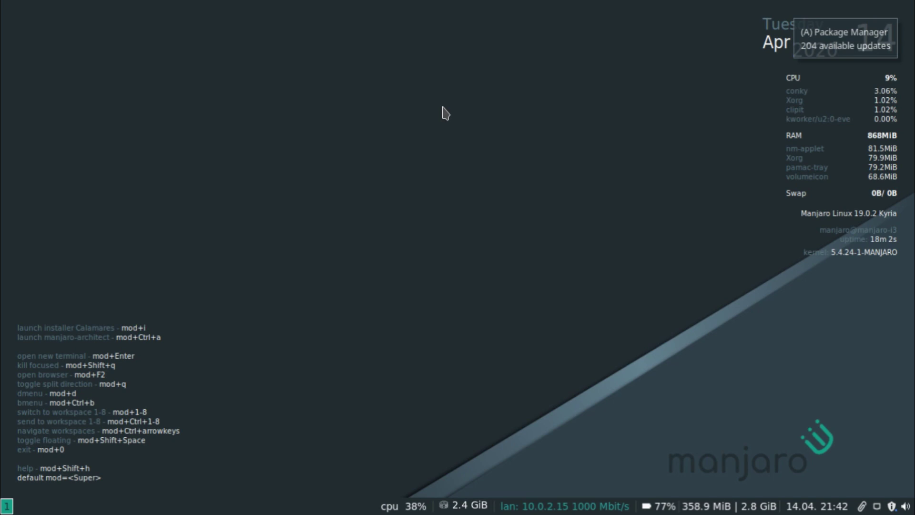
Launch feh from the dmenu launcher
key(super+d)
text(feh)
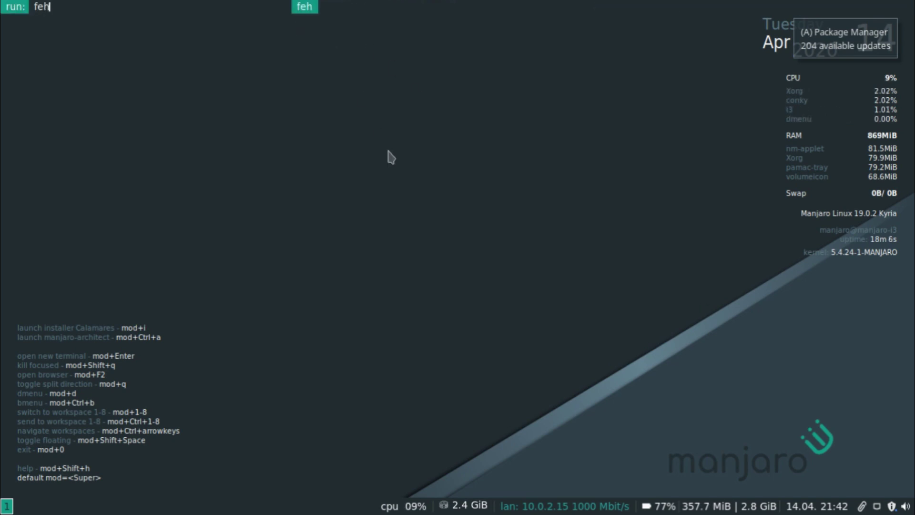
key(Return)
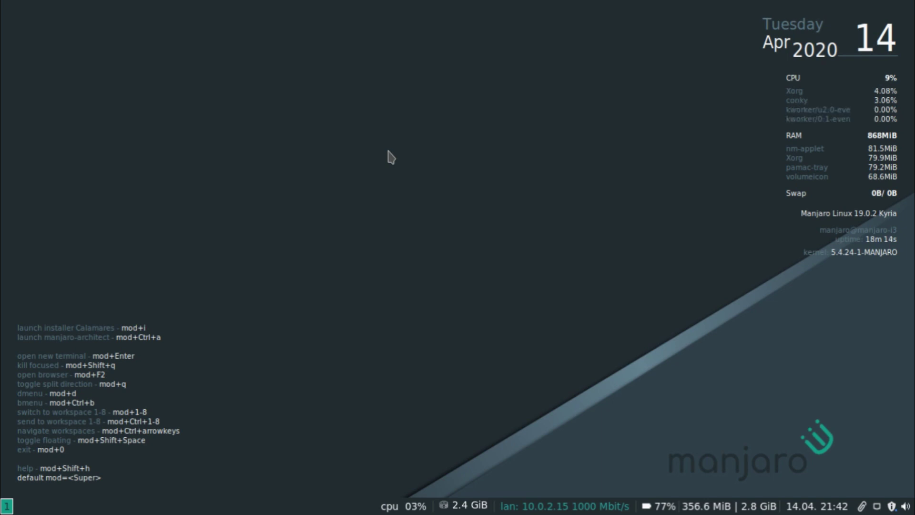
key(super+d)
Start alsamixer from the launcher, view its playback controls, then quit it
text(alsami)
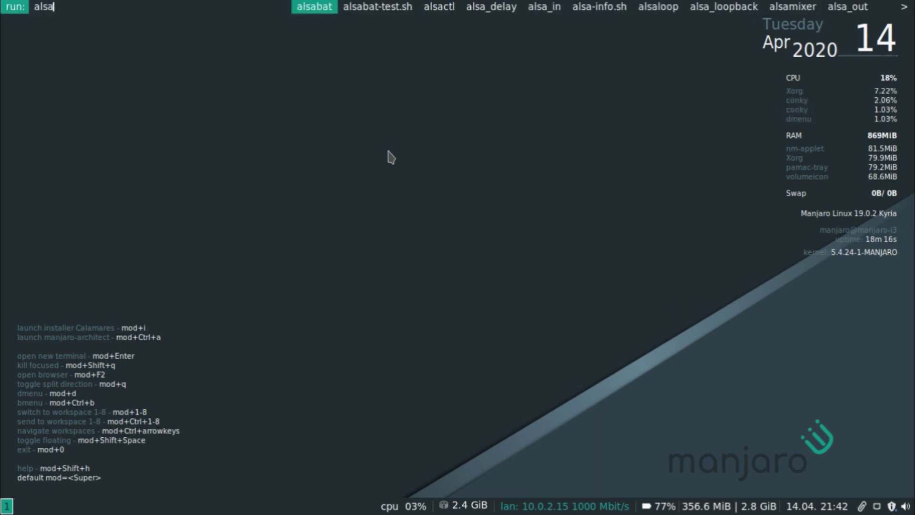
key(Return)
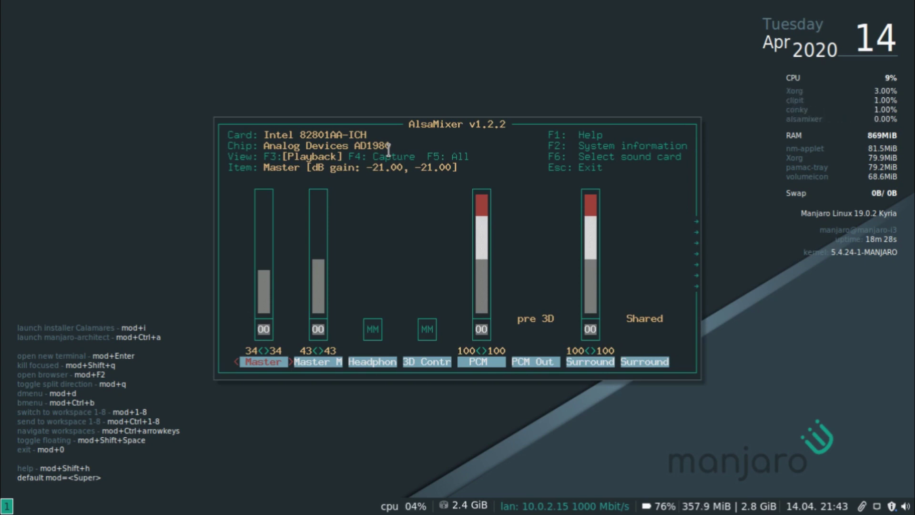
key(Escape)
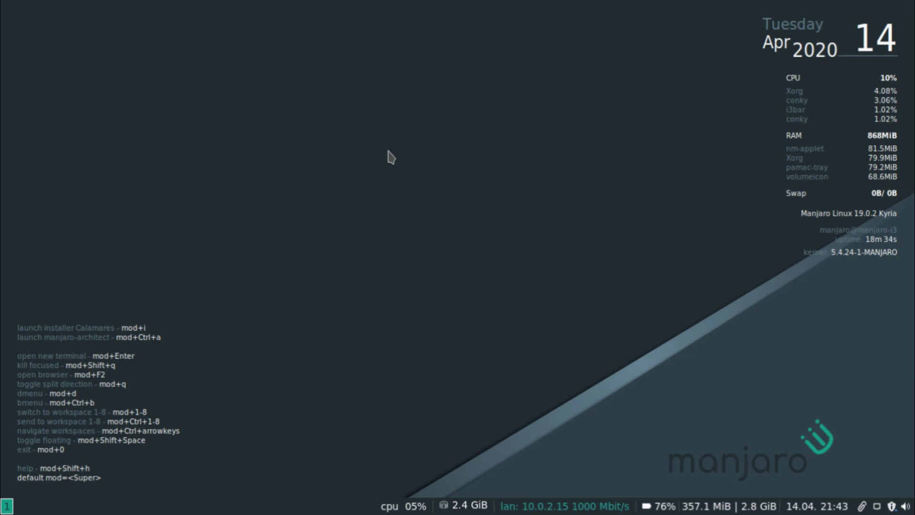
Open ranger from bmenu's File Manager entry and peek into the empty Pictures folder
key(super+ctrl+b)
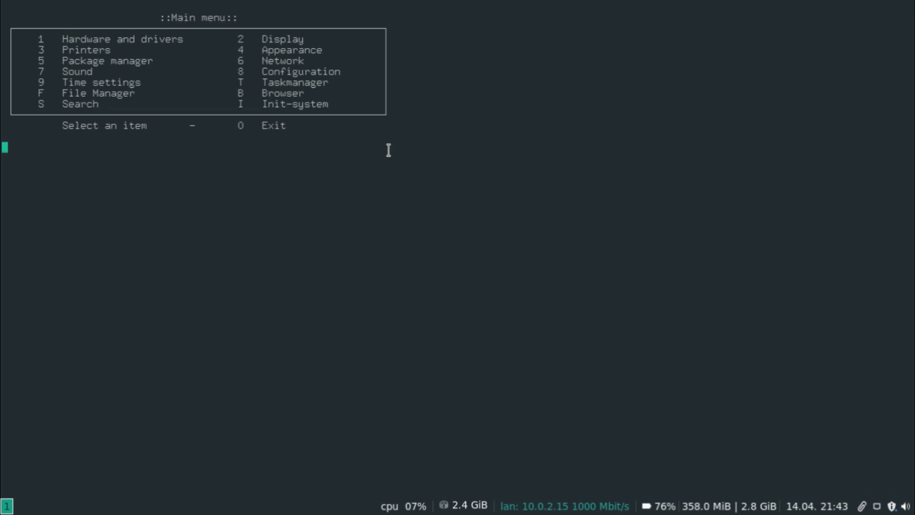
key(f)
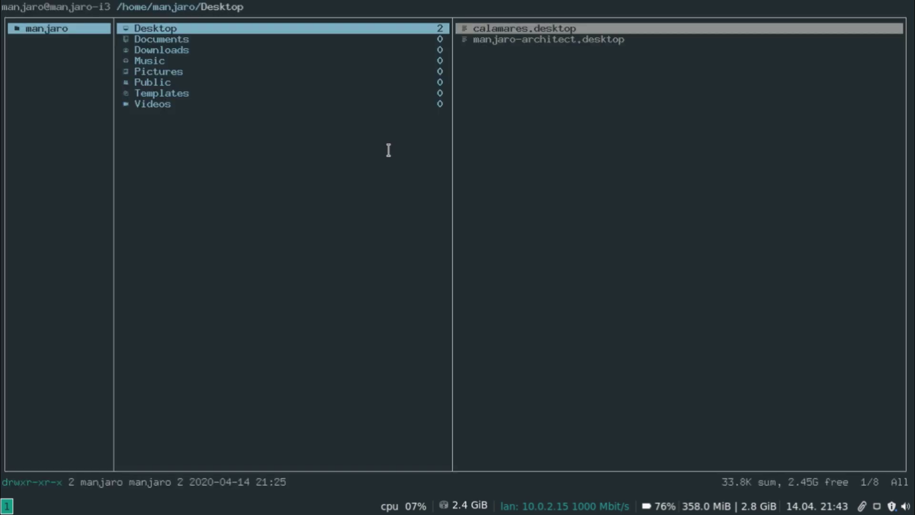
key(Down)
key(Down)
key(Down)
key(Down)
key(Down)
key(Down)
key(Down)
key(Up)
key(Up)
key(Up)
key(Right)
key(Left)
key(Left)
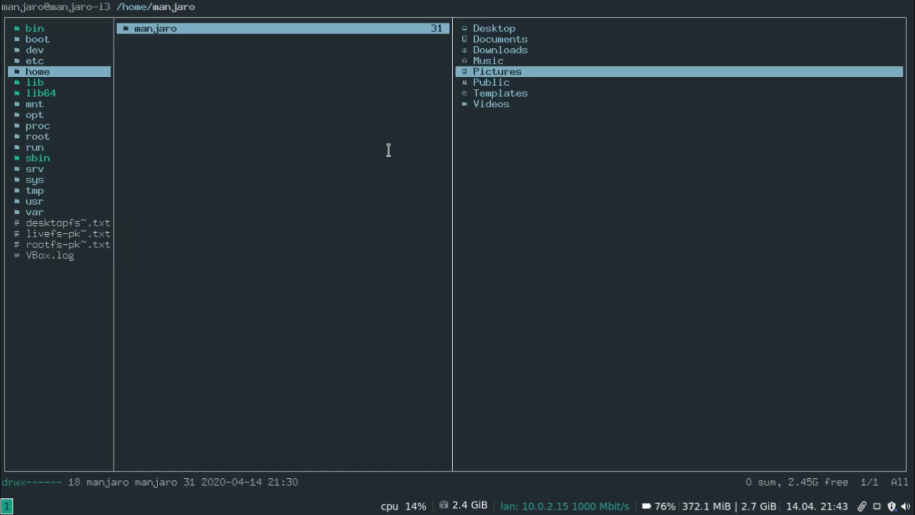
key(Right)
key(Right)
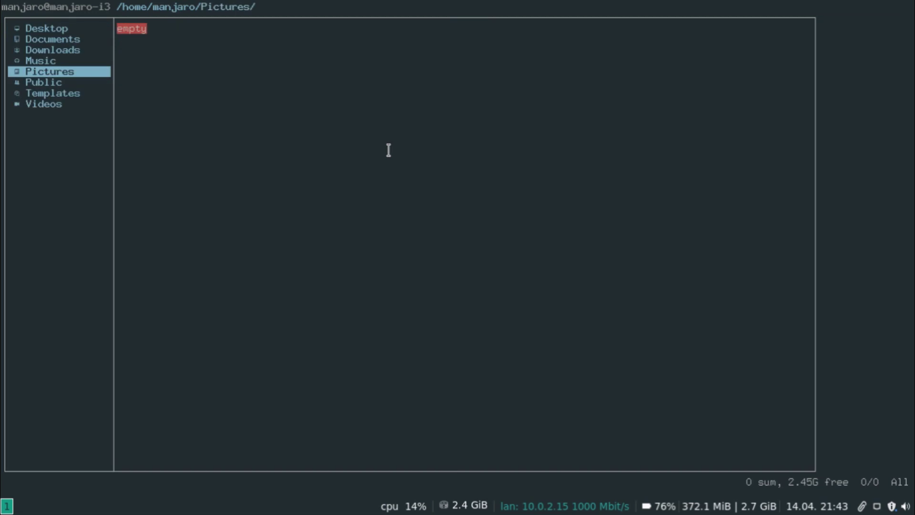
key(Left)
Browse the home folders, then enter Desktop to preview calamares.desktop
key(Up)
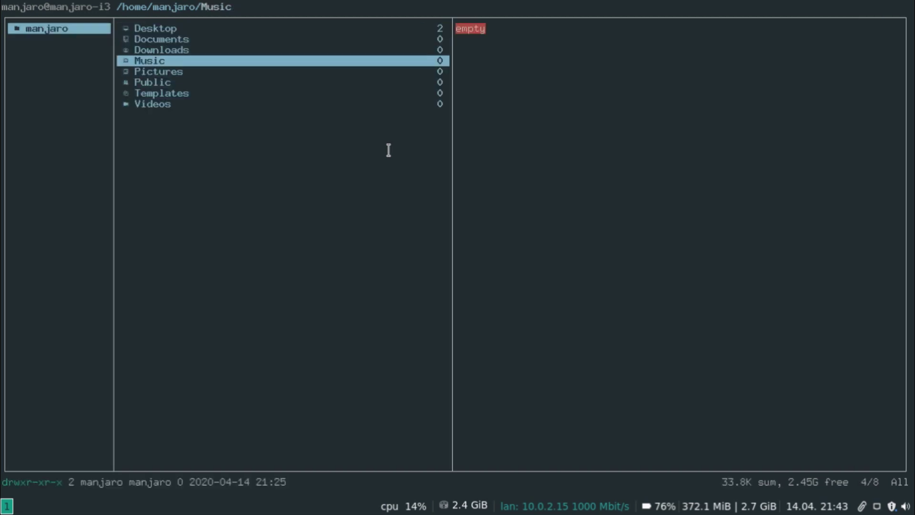
key(Up)
key(Up)
key(Down)
key(Down)
key(Down)
key(Down)
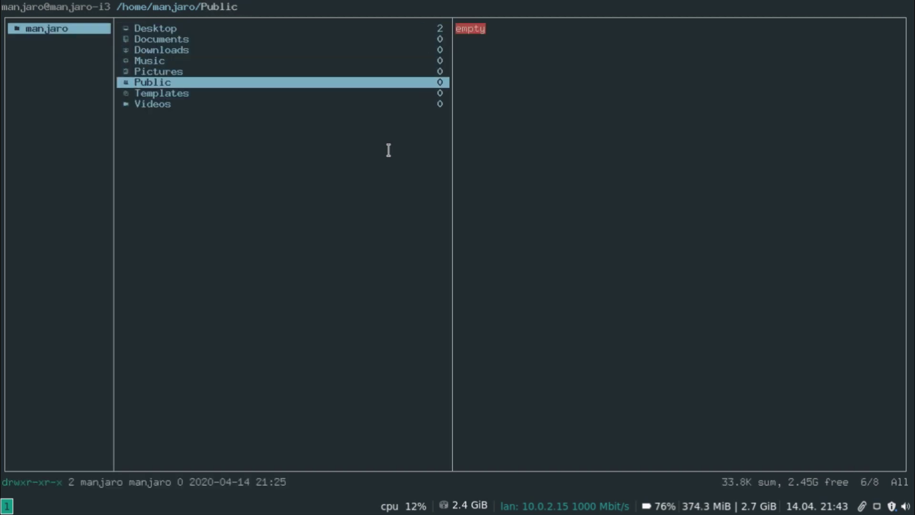
key(Down)
key(Down)
key(Up)
key(Up)
key(Up)
key(Up)
key(Up)
key(Up)
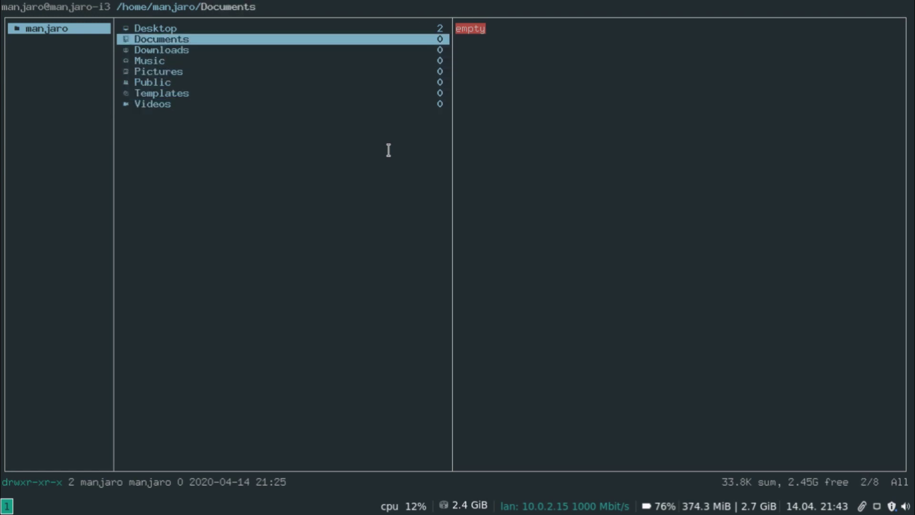
key(Right)
key(Left)
key(Left)
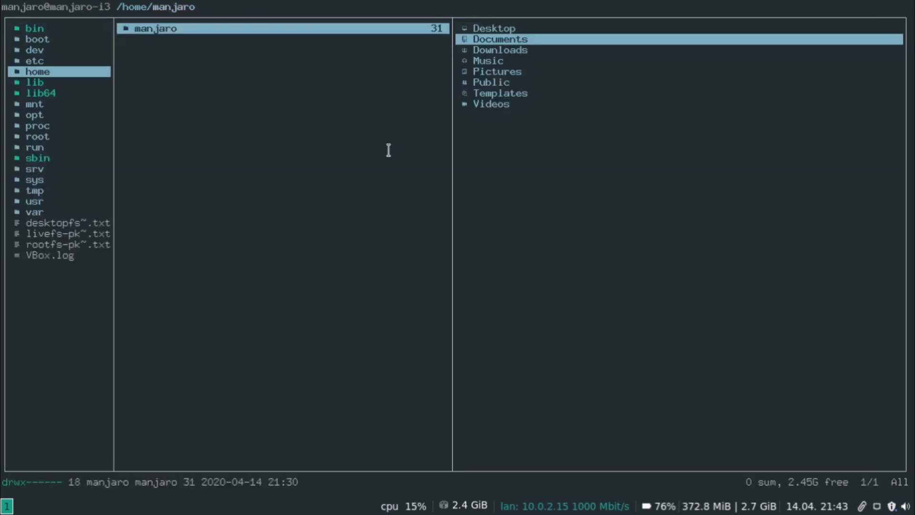
key(Right)
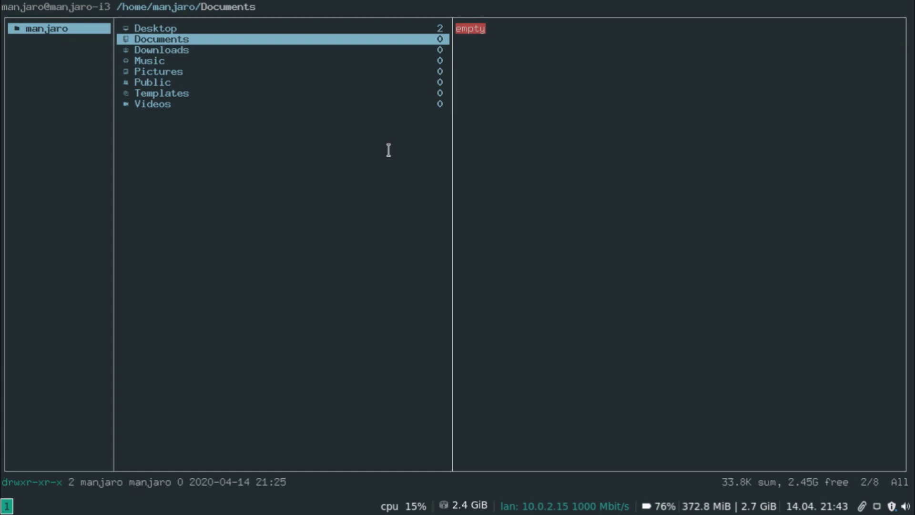
key(Up)
key(Right)
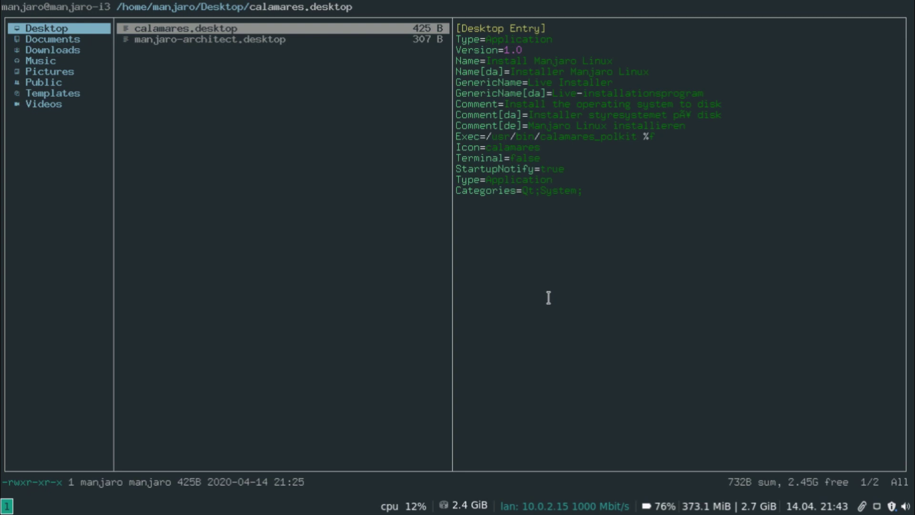
Open calamares.desktop in nano and type then erase stray text below the Categories line
key(Right)
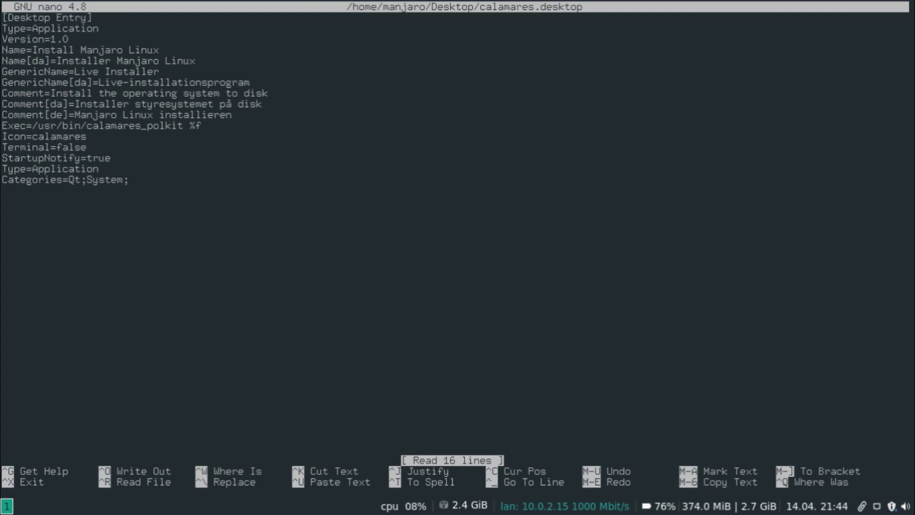
key(Down)
key(Down)
key(Down)
key(Down)
key(Down)
key(Down)
key(Down)
key(Down)
key(Down)
key(Down)
key(Down)
key(Down)
key(Down)
key(Down)
key(Down)
key(Down)
text(dkffdhsjkhdfjks)
key(BackSpace)
key(BackSpace)
key(BackSpace)
key(BackSpace)
key(BackSpace)
key(BackSpace)
key(BackSpace)
key(BackSpace)
key(BackSpace)
key(BackSpace)
key(BackSpace)
key(BackSpace)
key(BackSpace)
key(BackSpace)
key(BackSpace)
key(Up)
key(Up)
key(Up)
key(Right)
key(Down)
key(Down)
key(Down)
key(Down)
key(Up)
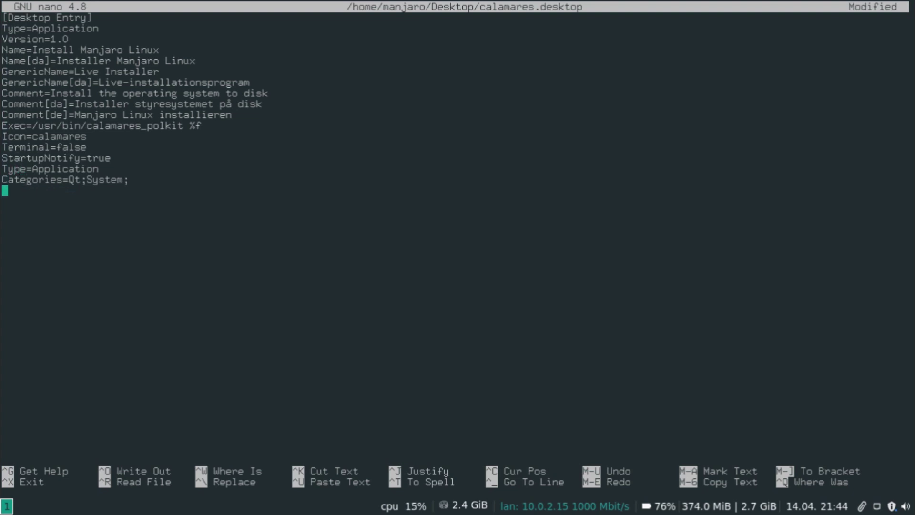
text(fkdfjk)
key(BackSpace)
key(BackSpace)
key(BackSpace)
key(BackSpace)
key(BackSpace)
key(BackSpace)
Save the file, exit nano, reopen and close it again, then return to the home folder
key(ctrl+s)
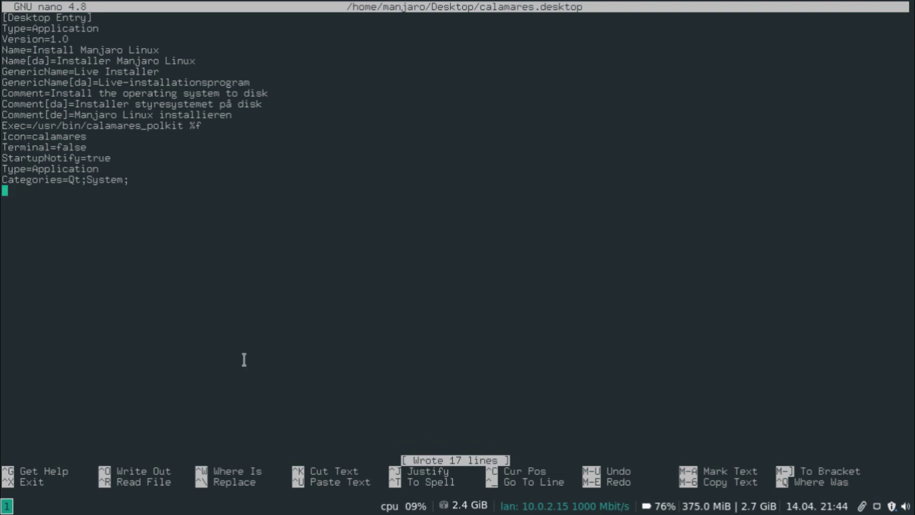
key(ctrl+x)
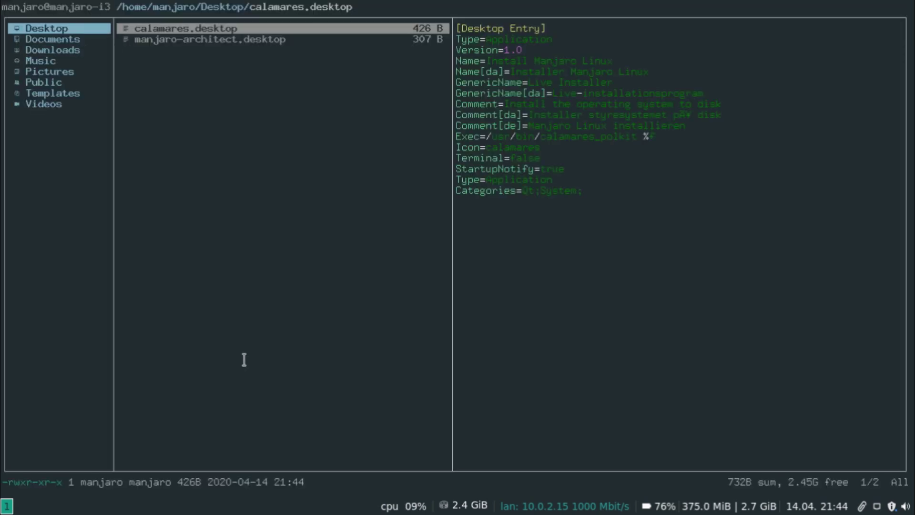
key(Return)
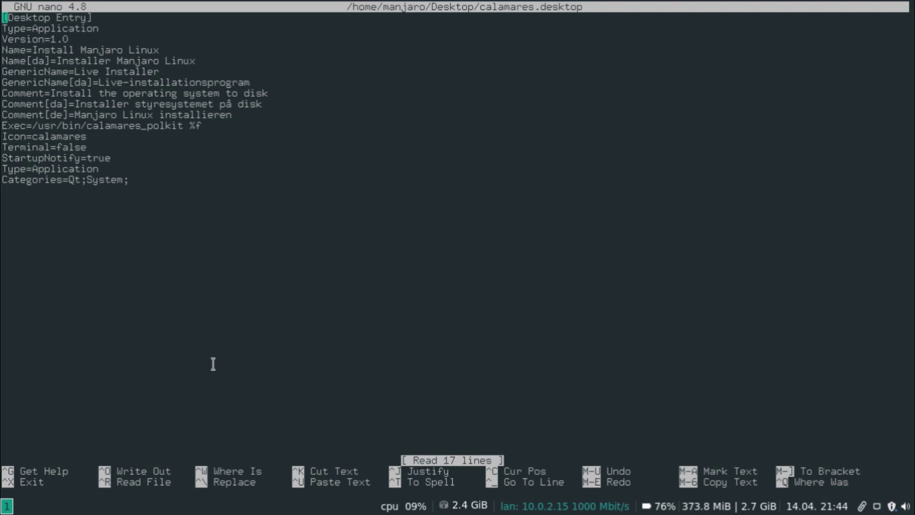
key(ctrl+x)
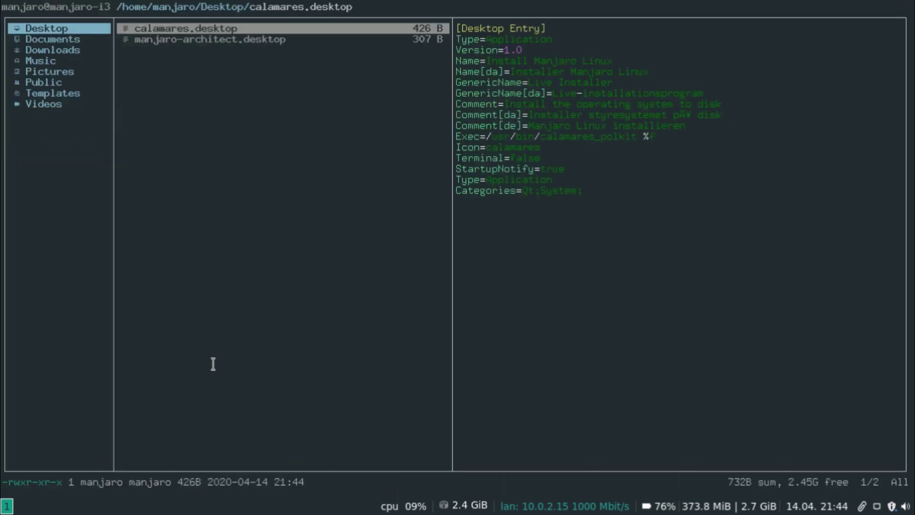
key(h)
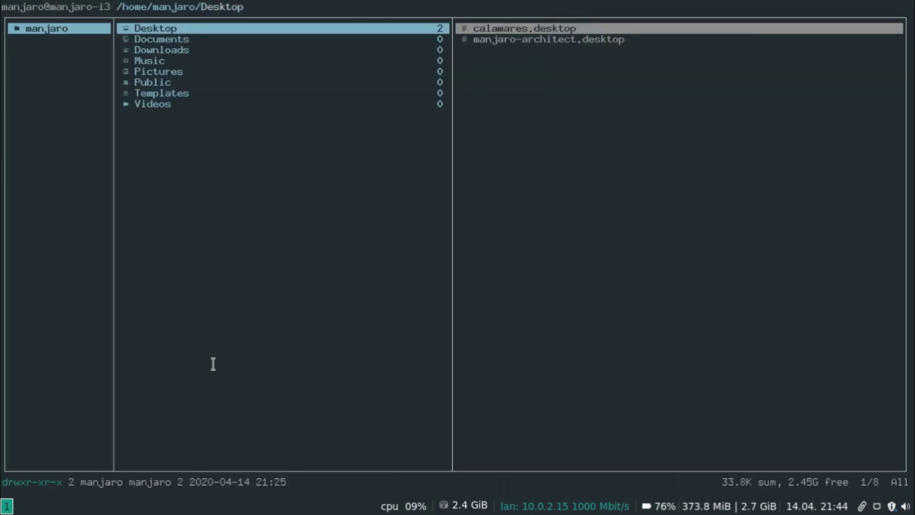
Move down to Pictures, list ranger's paste commands, then dismiss the list
key(j)
key(j)
key(j)
key(j)
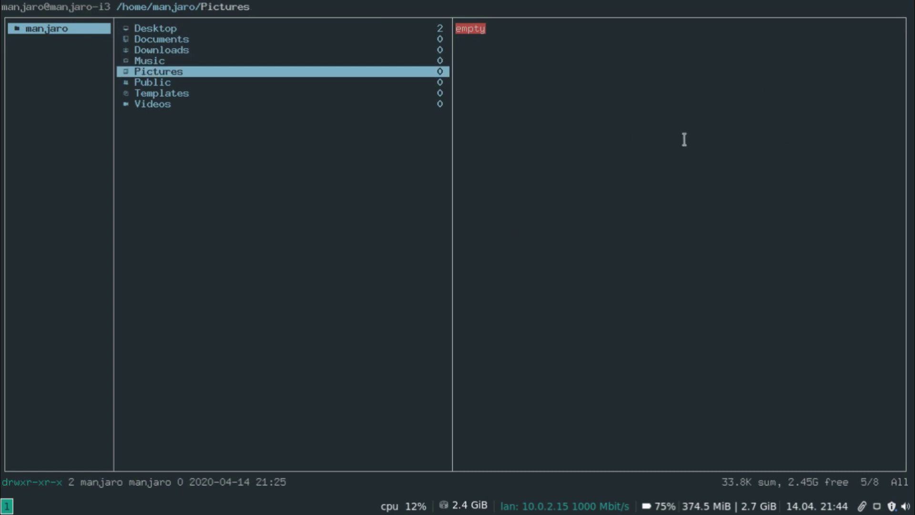
key(p)
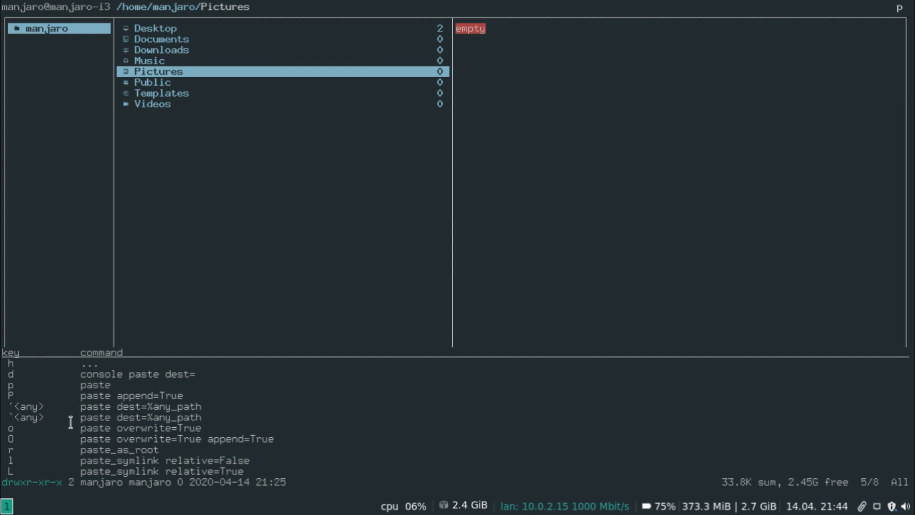
key(Escape)
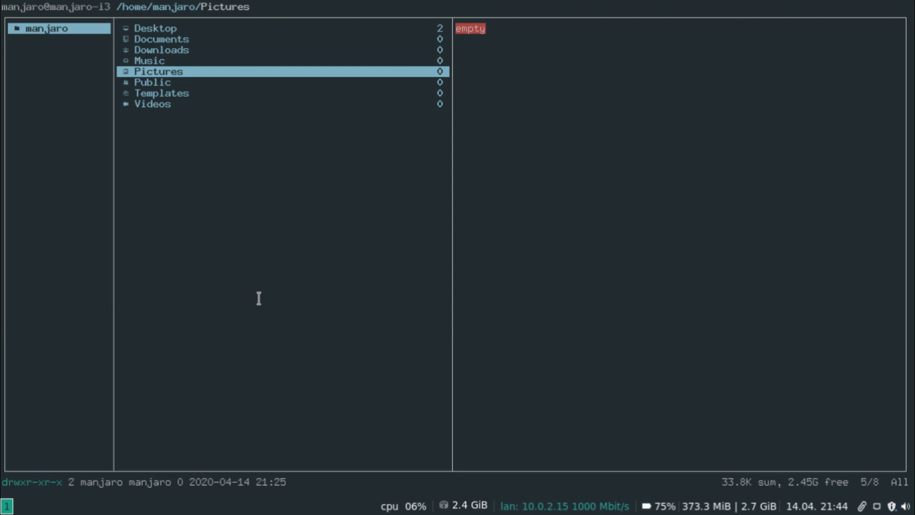
key(q)
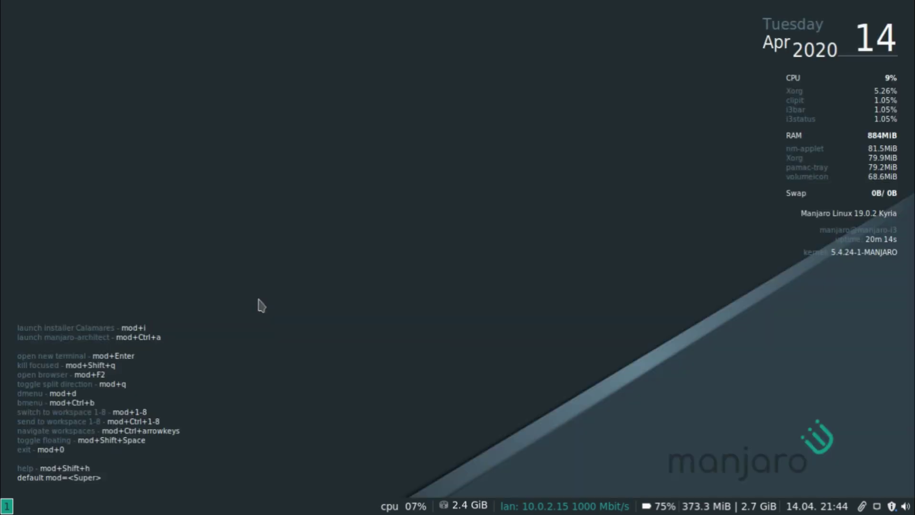
key(super+ctrl+b)
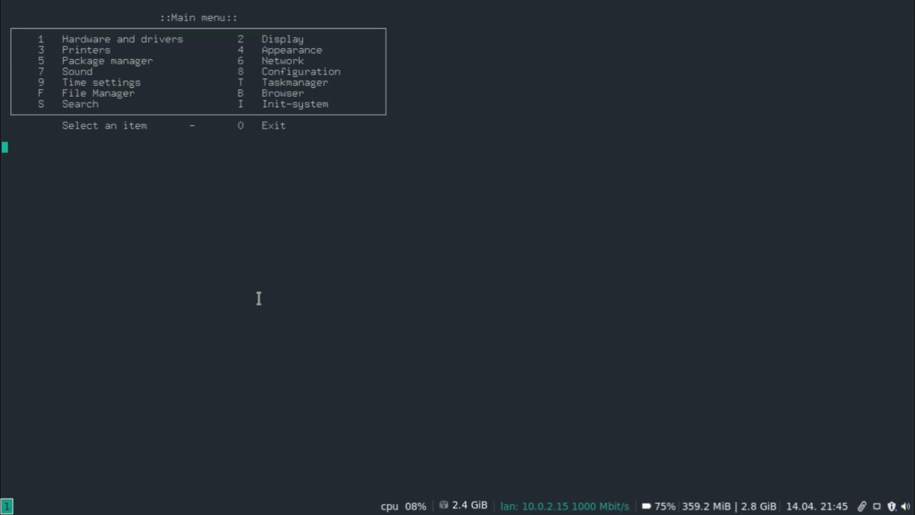
key(0)
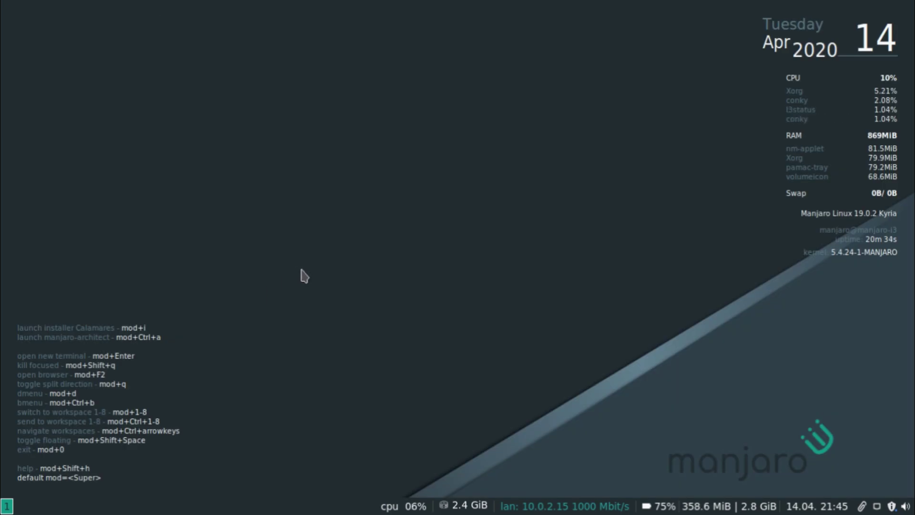
Launch Pale Moon from dmenu, then quit it and confirm closing both tabs
key(super+d)
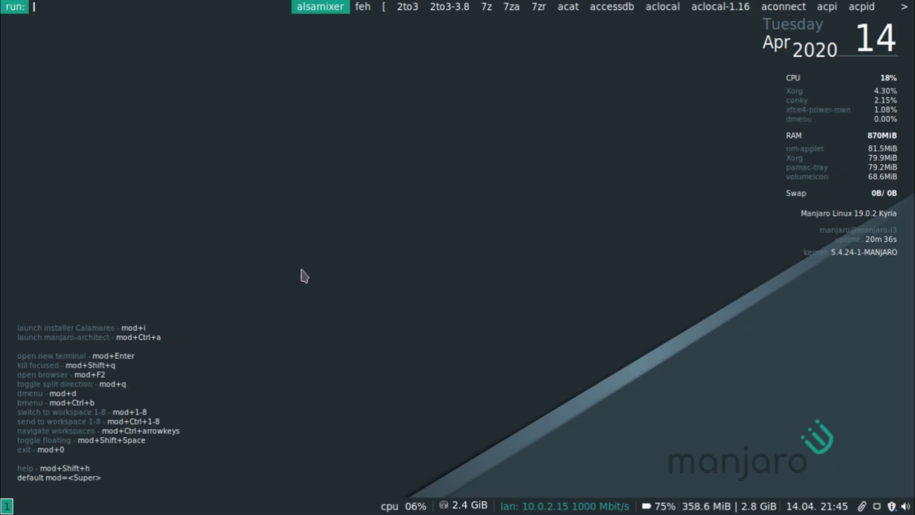
text(opera)
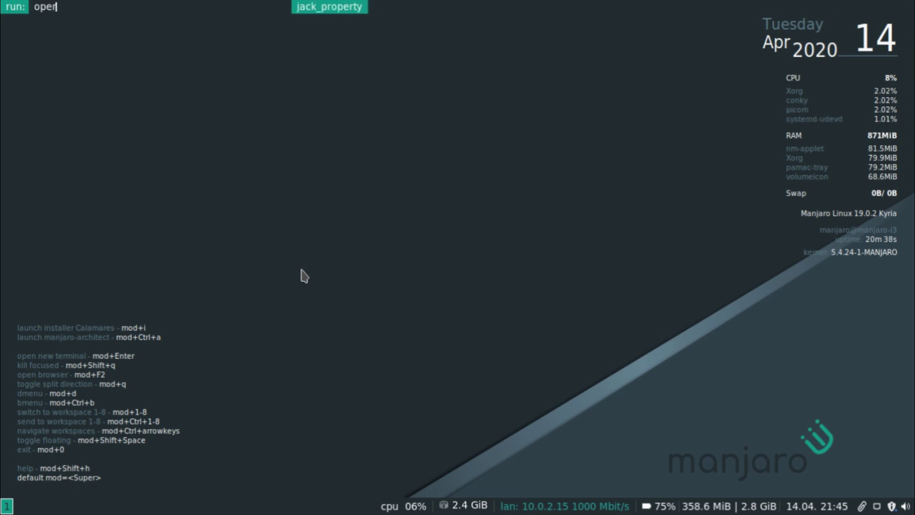
key(BackSpace)
key(BackSpace)
key(BackSpace)
key(BackSpace)
key(BackSpace)
text(pla)
key(BackSpace)
key(BackSpace)
text(alem)
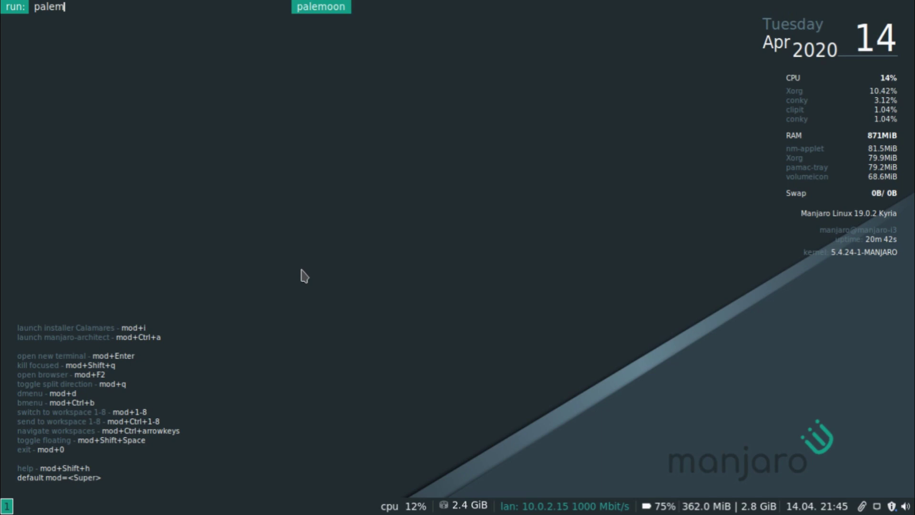
key(Return)
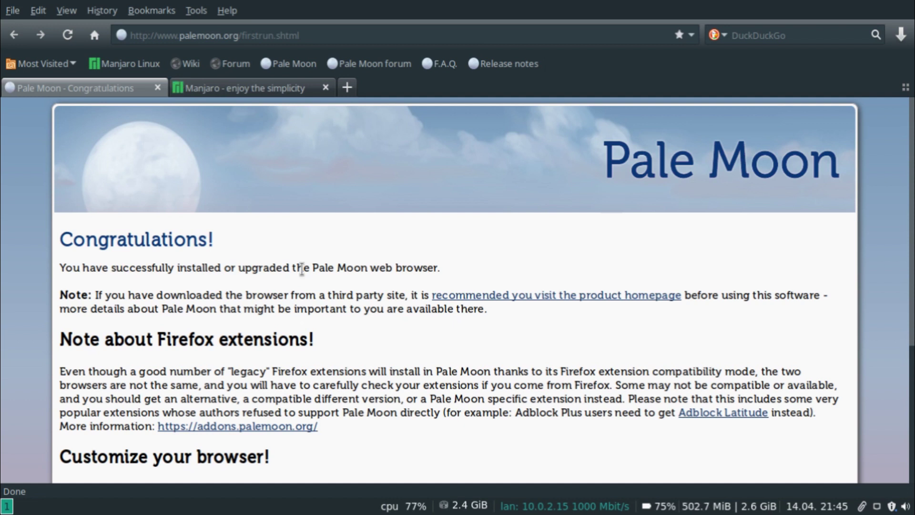
key(ctrl+q)
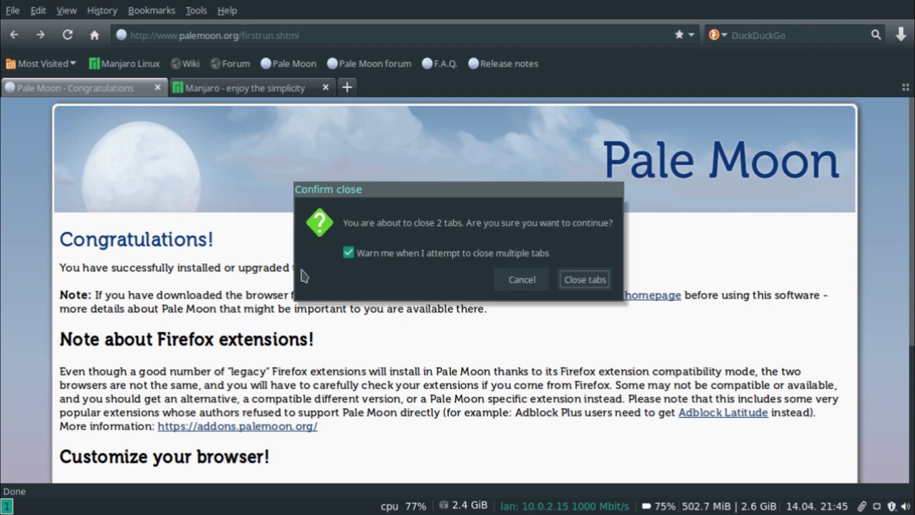
click(602, 282)
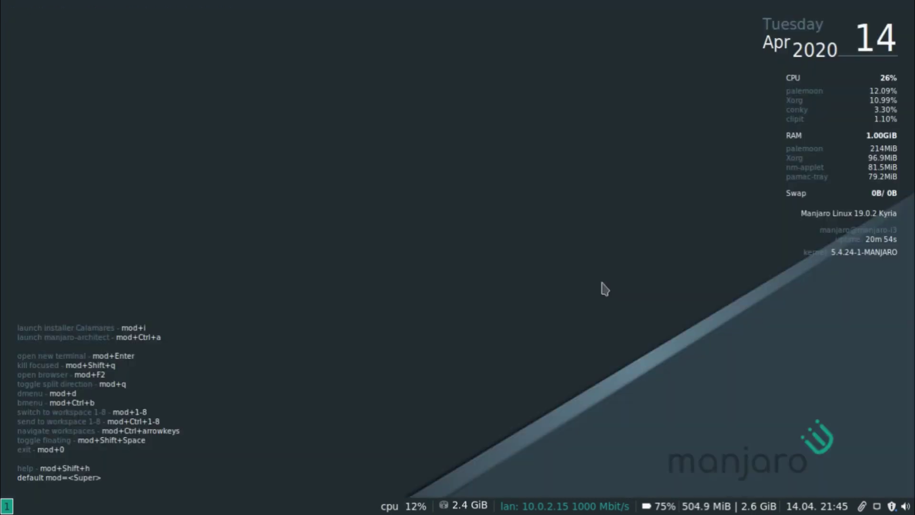
Launch Firefox from the dmenu launcher
key(super+d)
text(firefo)
key(Return)
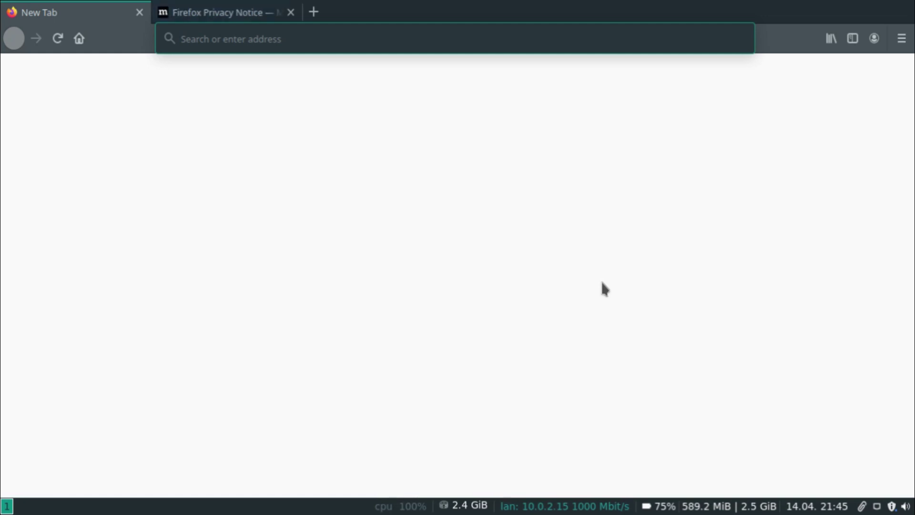
Open a second Firefox window, close the extra manjaro.org window, and select the address bar
key(super+d)
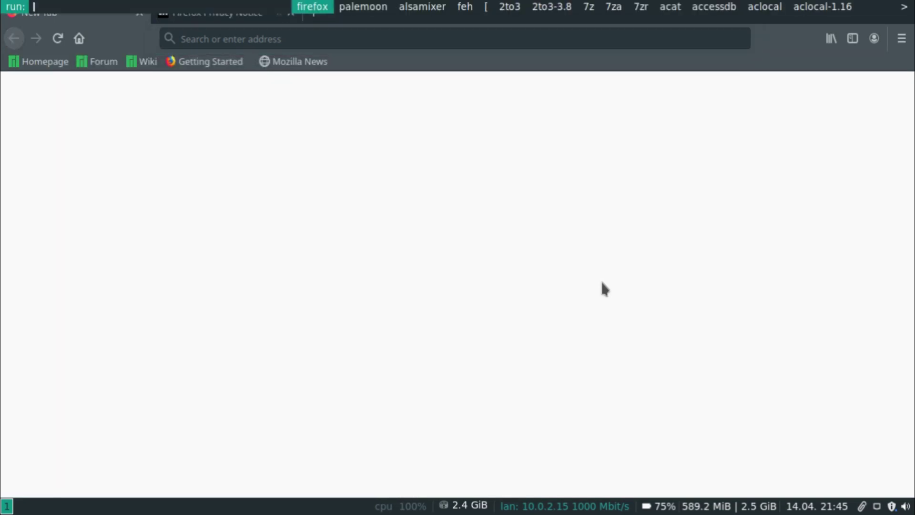
text(firef)
key(Return)
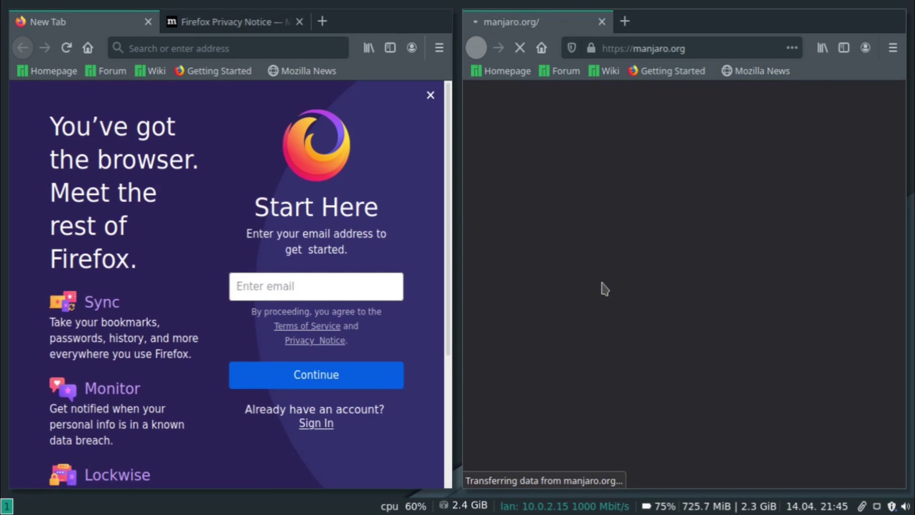
key(super+shift+q)
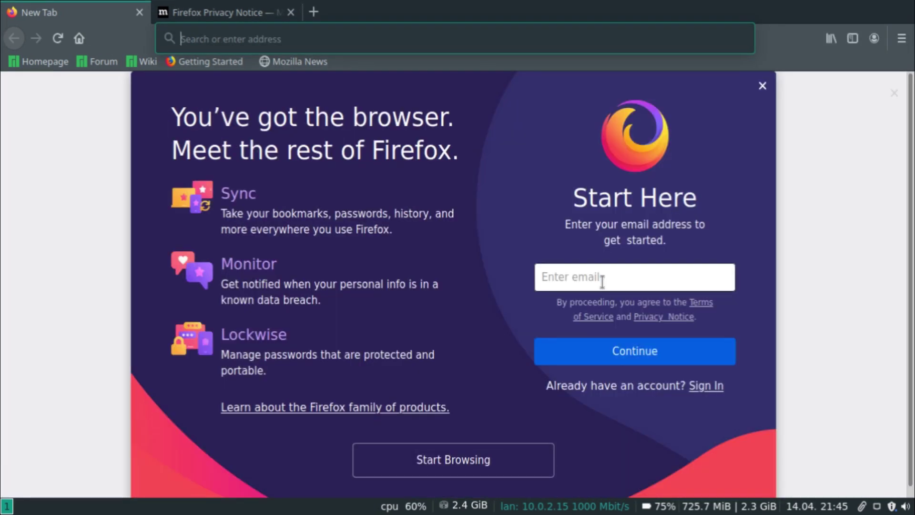
click(428, 35)
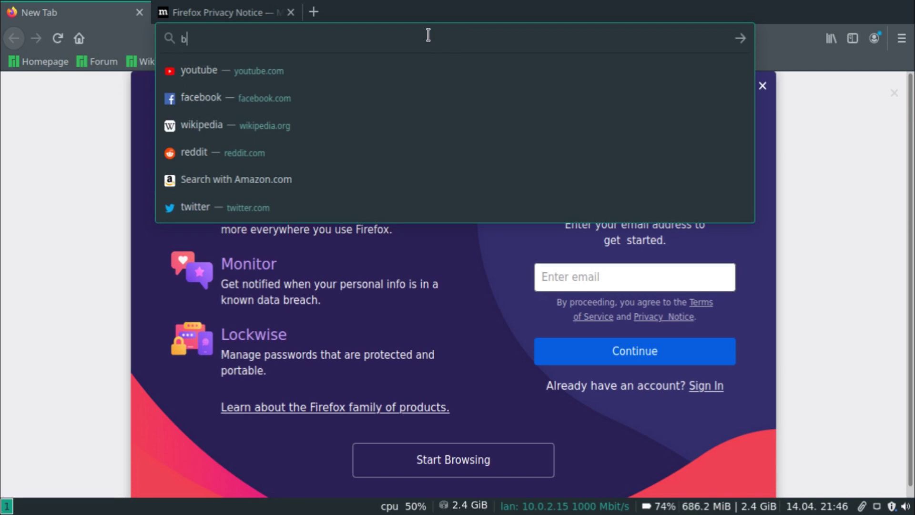
Search 'blue wallpaper', preview the solid blue 2560 × 1600 image and choose Save Image As
text(blue wallpaper)
key(Return)
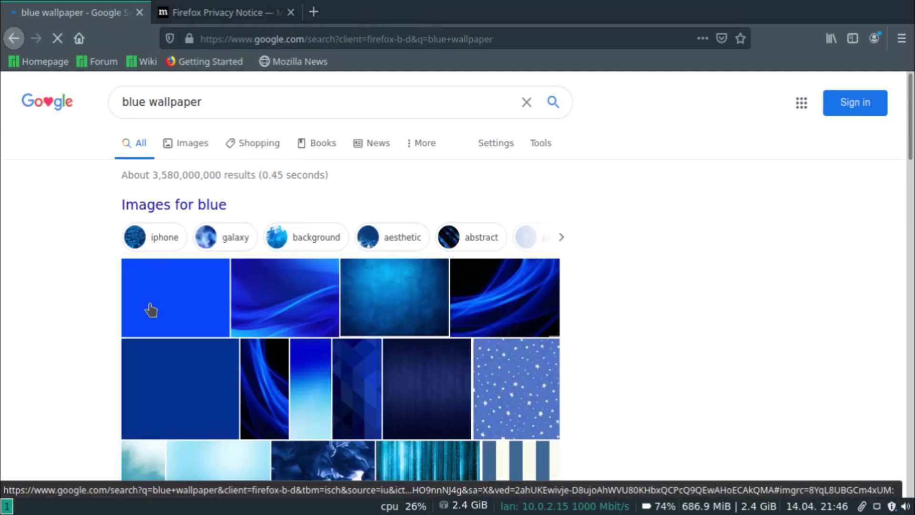
click(151, 310)
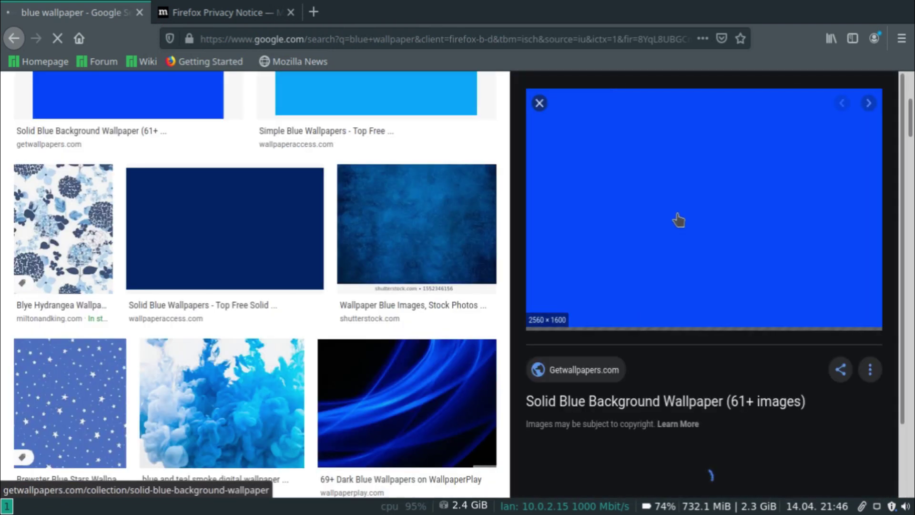
right_click(679, 222)
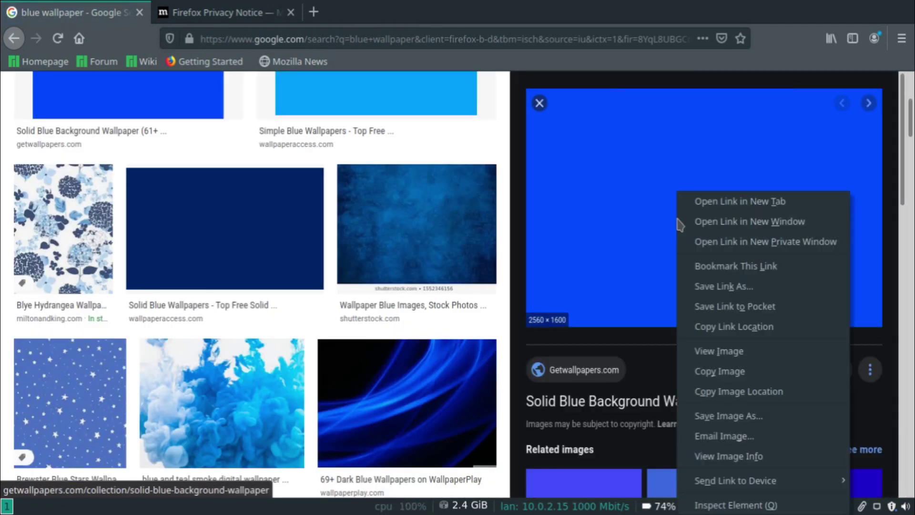
click(726, 414)
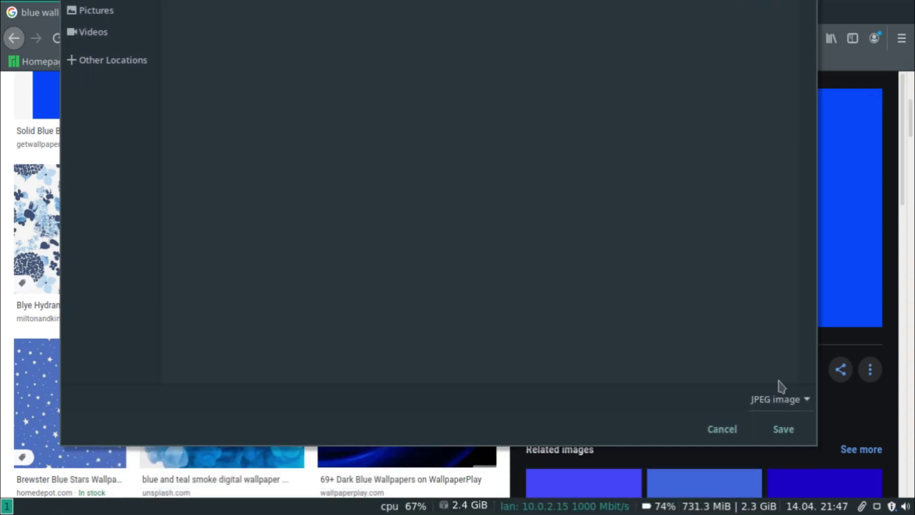
Save unnamed.jpg into Downloads, then quit Firefox and confirm closing its tabs
click(782, 430)
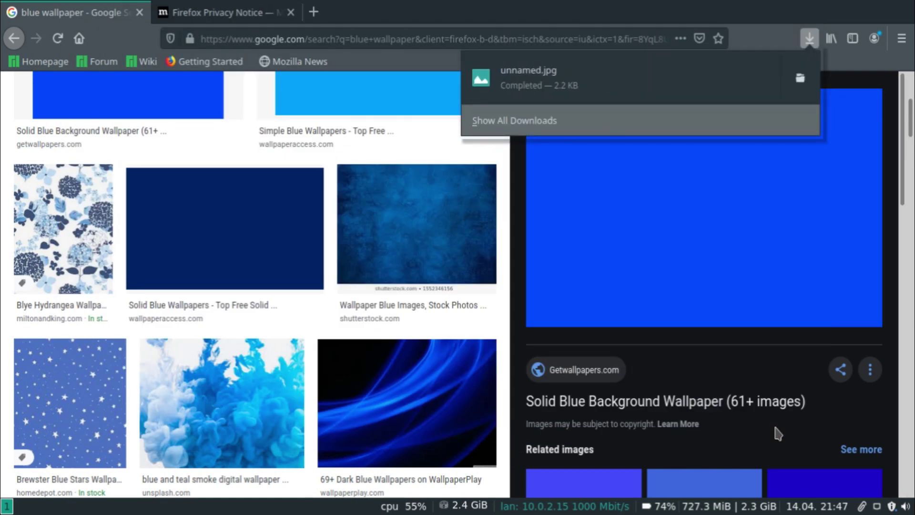
key(ctrl+q)
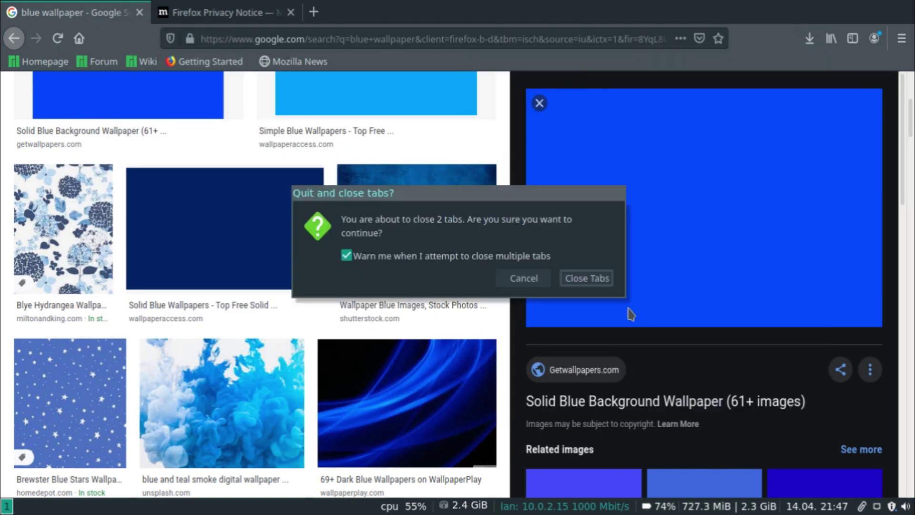
click(594, 279)
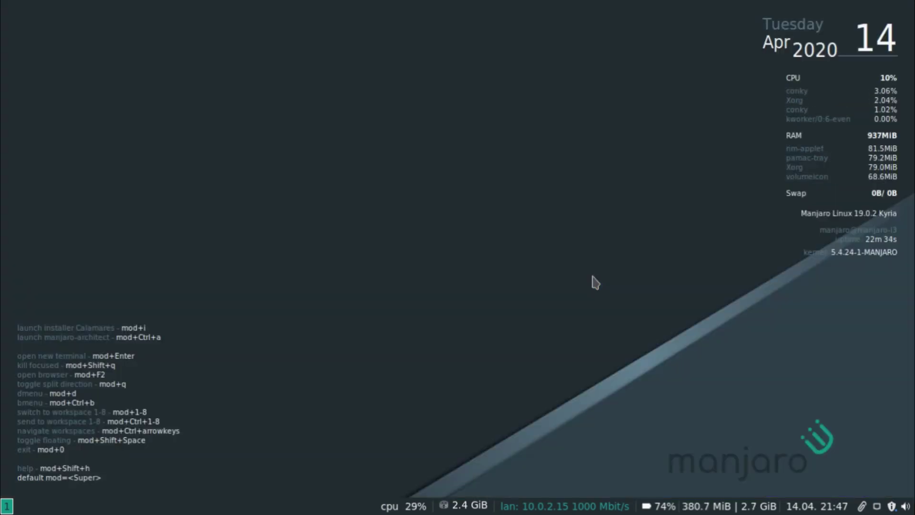
key(super+ctrl+b)
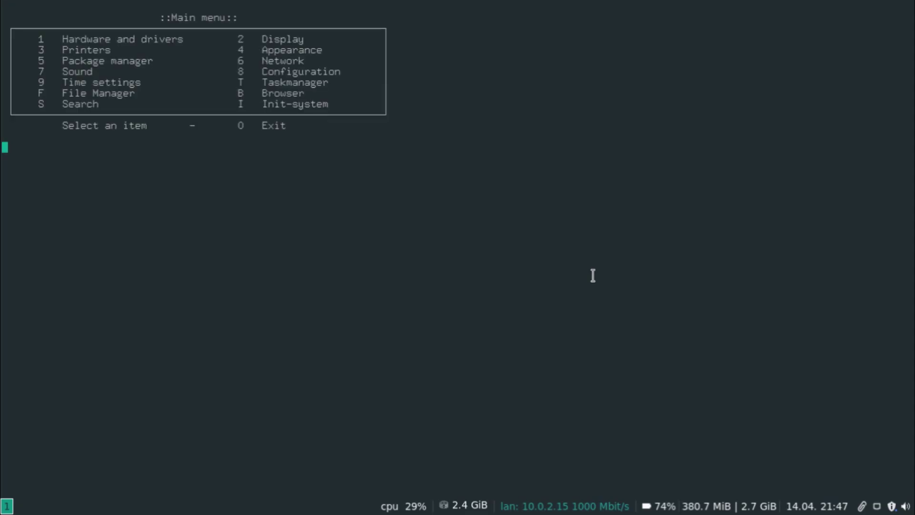
Open ranger from bmenu, enter Downloads and open unnamed.jpg in an image viewer
text(f)
key(Return)
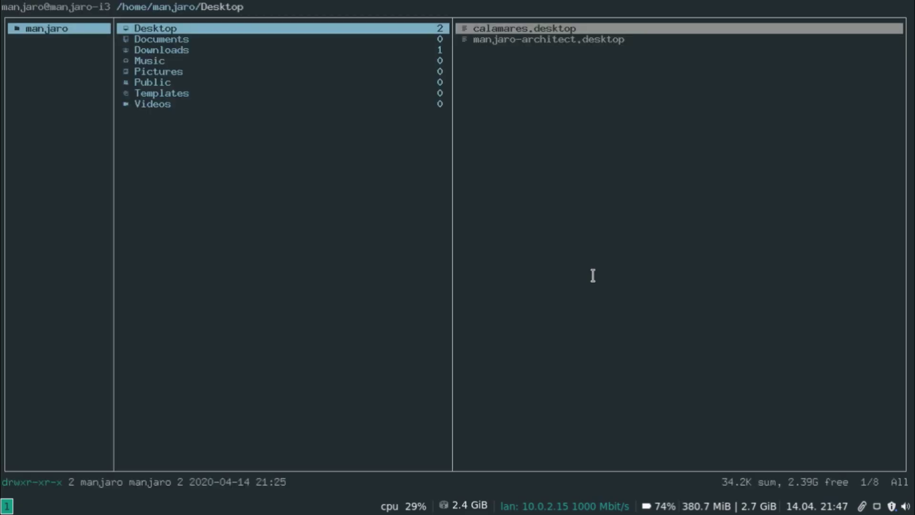
key(Down)
key(Down)
key(Down)
key(Down)
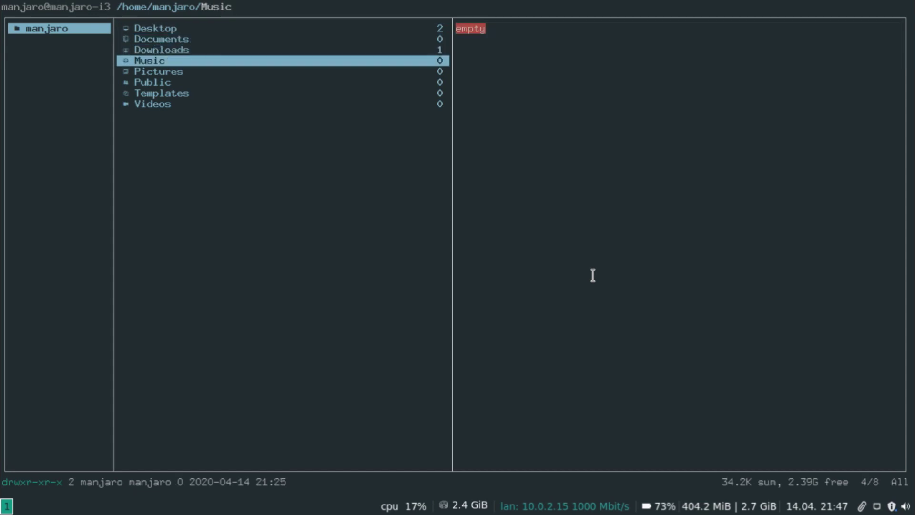
key(Up)
key(Up)
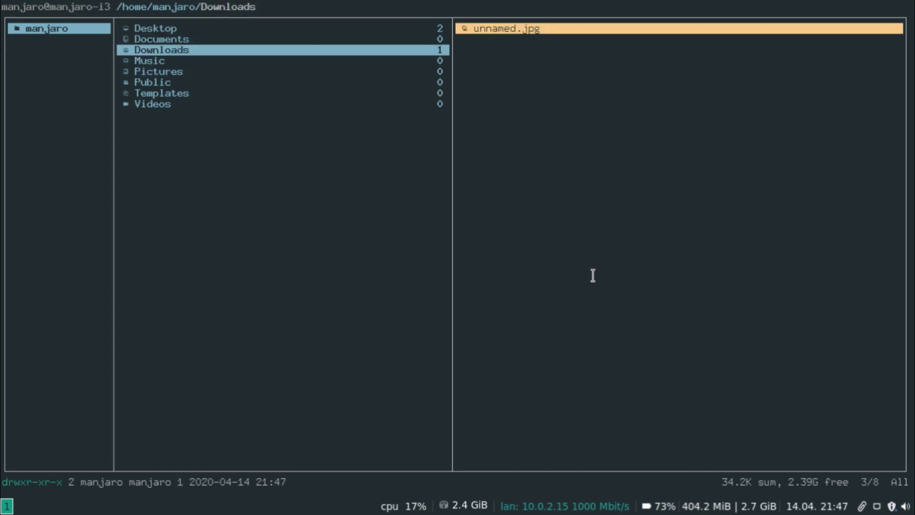
key(Right)
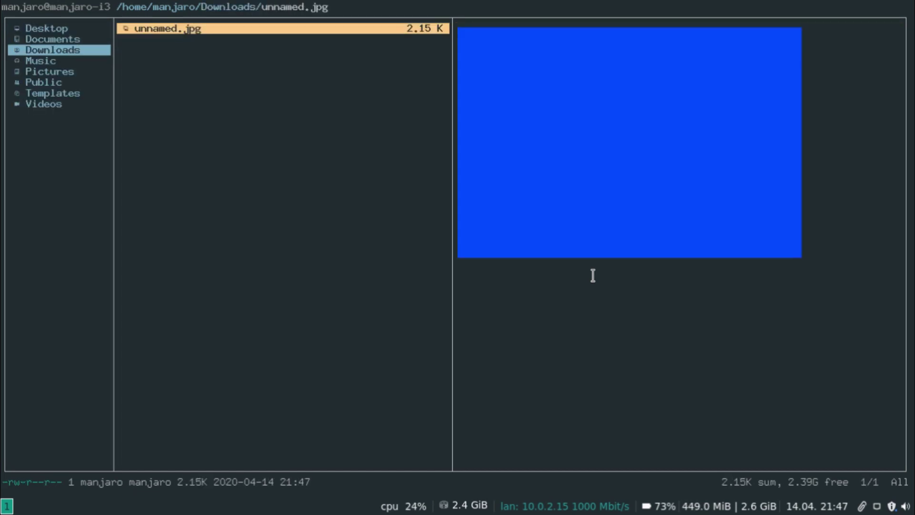
key(Right)
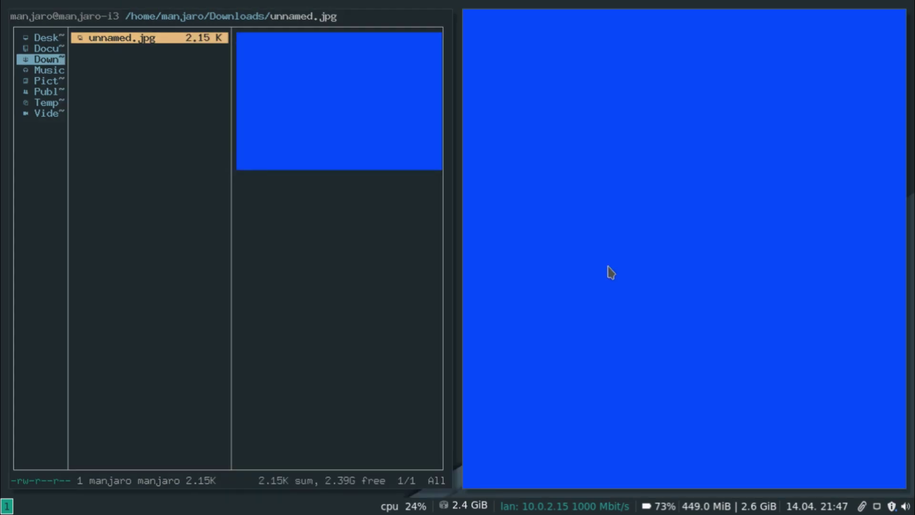
Zoom the blue wallpaper out and back in within feh, then quit feh to return to ranger
key(Right)
scroll(619, 326, down, 2)
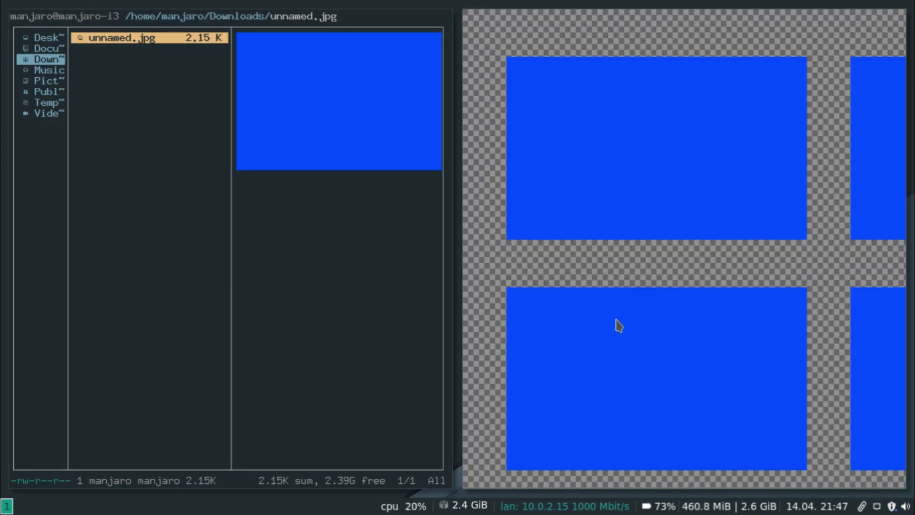
scroll(618, 326, down, 5)
scroll(618, 326, up, 4)
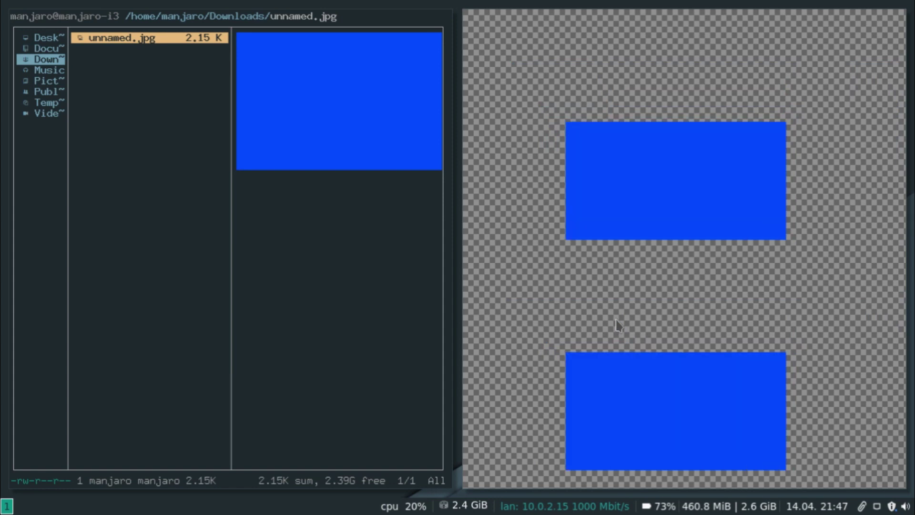
scroll(619, 327, up, 2)
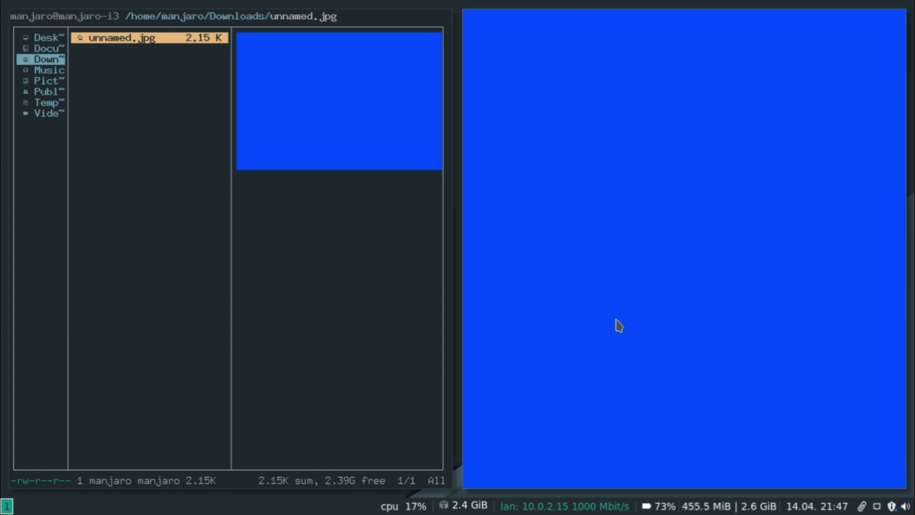
key(q)
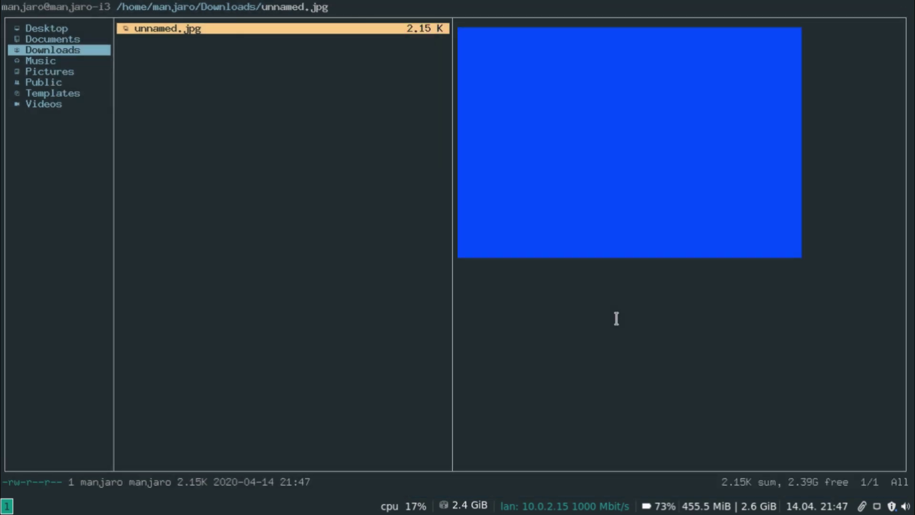
Move ranger up from Downloads to /home, then back into /home/manjaro to list its folders
key(h)
key(h)
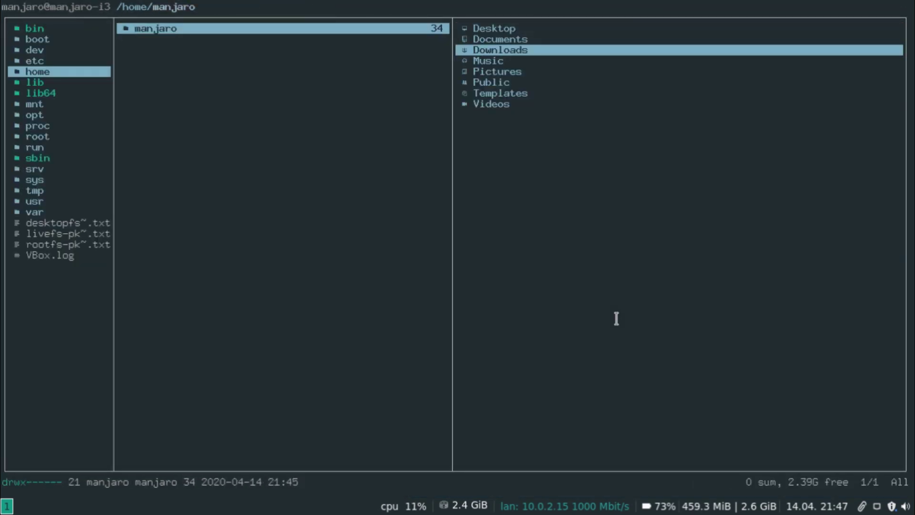
key(h)
key(l)
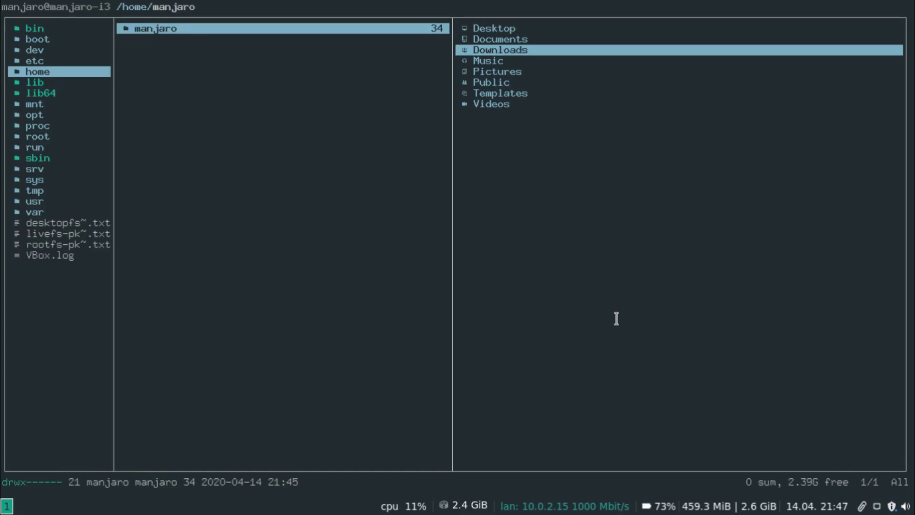
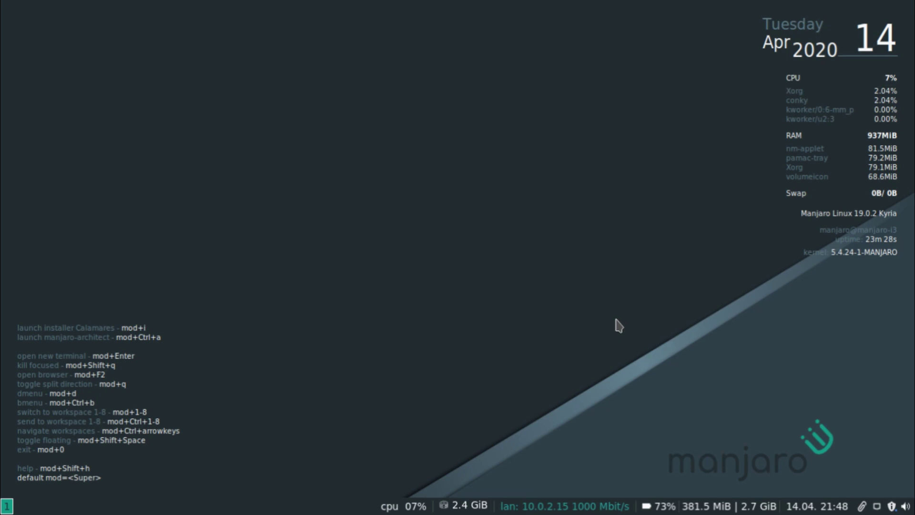
Launch Firefox from the dmenu launcher by typing 'firef'
key(super+d)
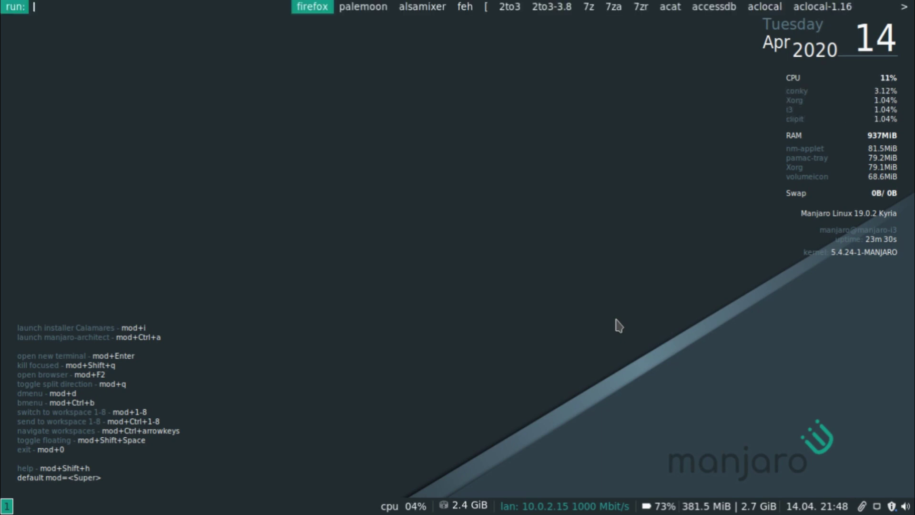
text(firef)
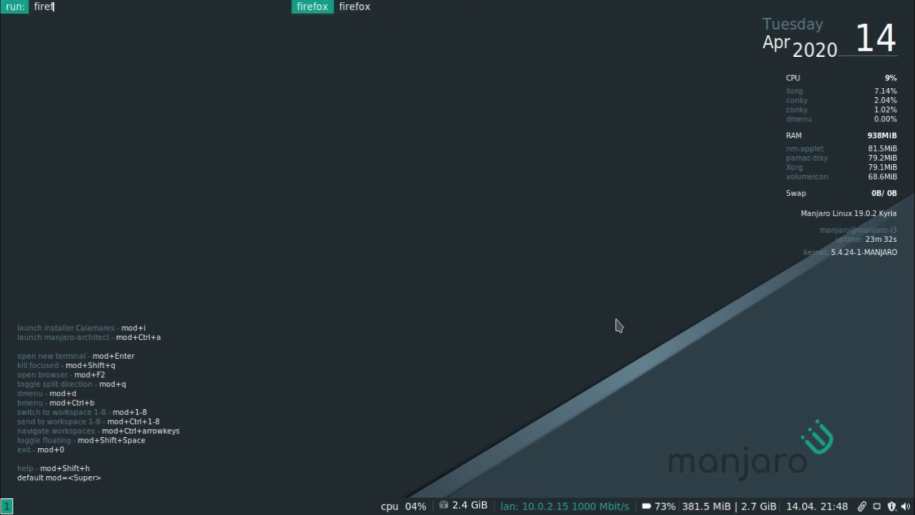
key(Return)
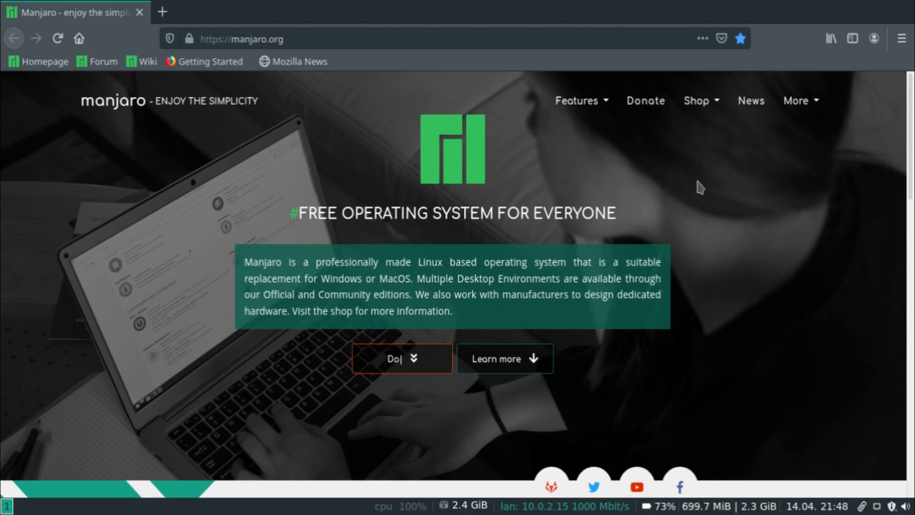
Open and close a test terminal, then move between workspaces 1 and 2, ending on workspace 2
key(super+Return)
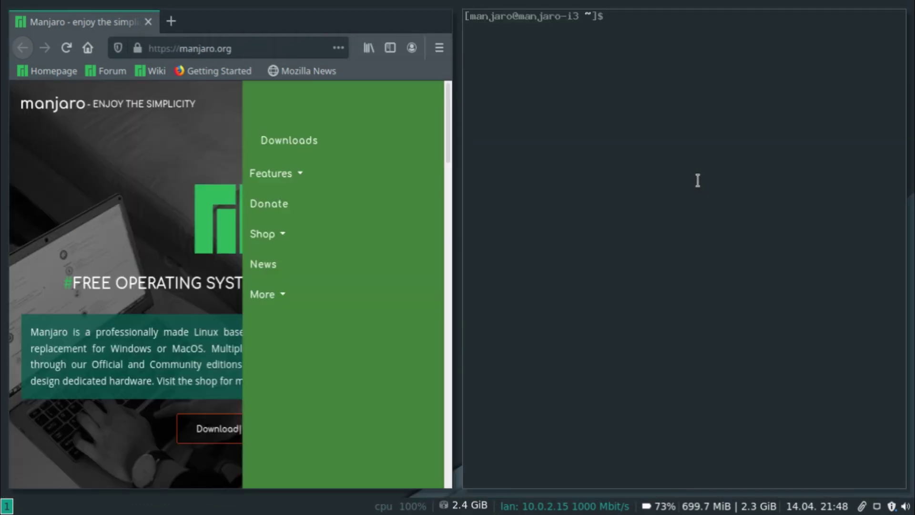
key(super+shift+q)
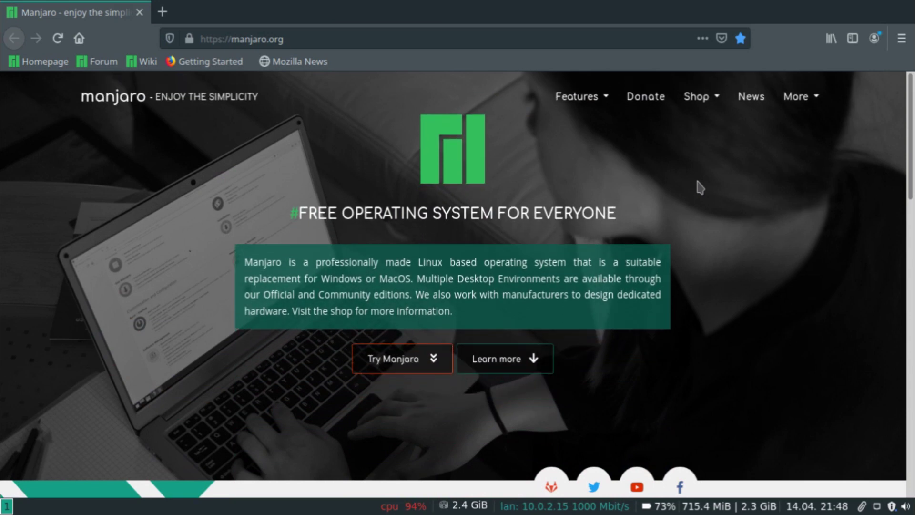
key(super+2)
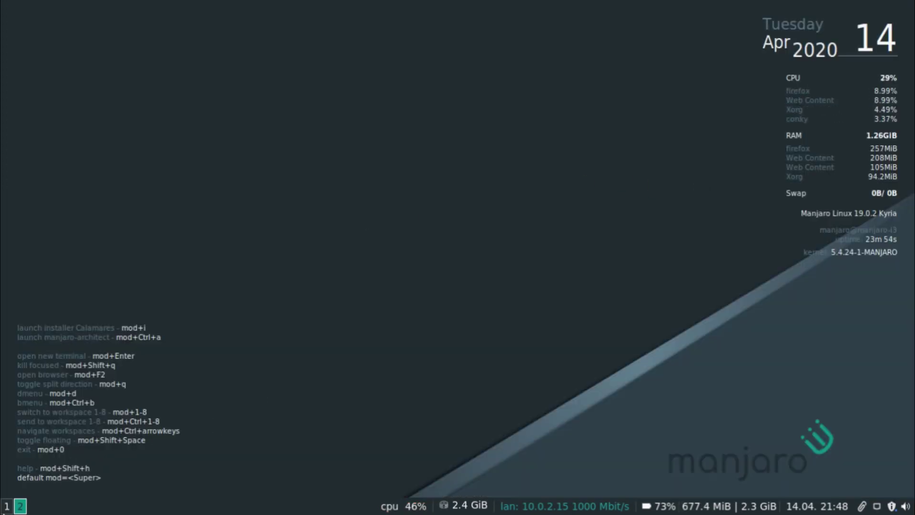
click(6, 505)
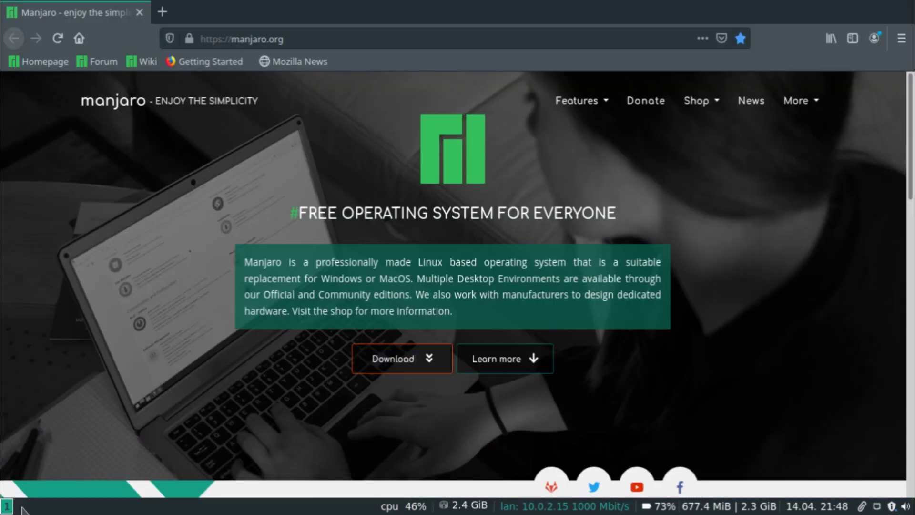
key(super+2)
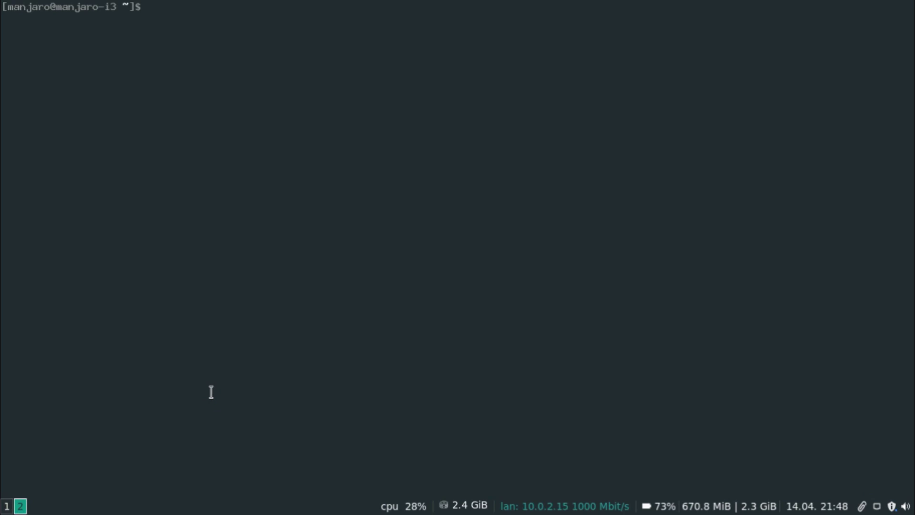
key(super+1)
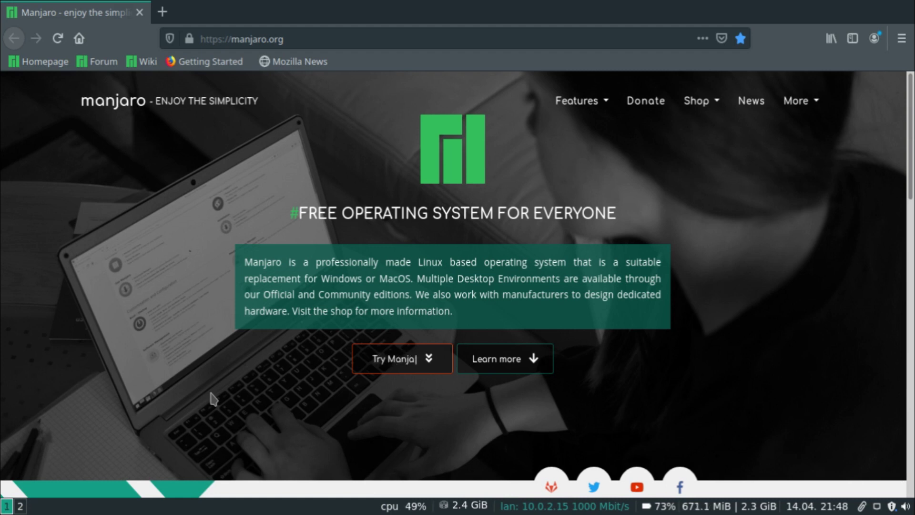
key(super+2)
key(super+3)
key(super+1)
key(super+2)
key(super+1)
key(super+2)
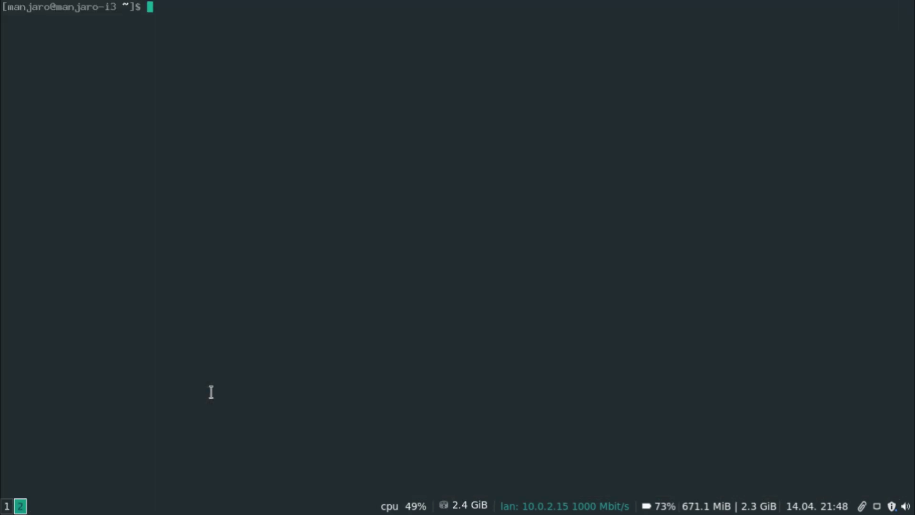
key(super+1)
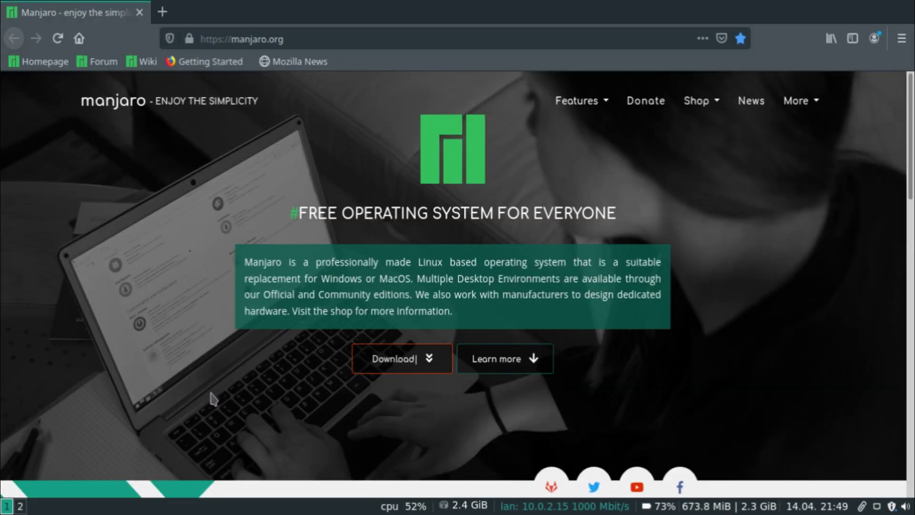
key(super+2)
key(super+1)
key(super+2)
key(super+1)
key(super+2)
key(super+1)
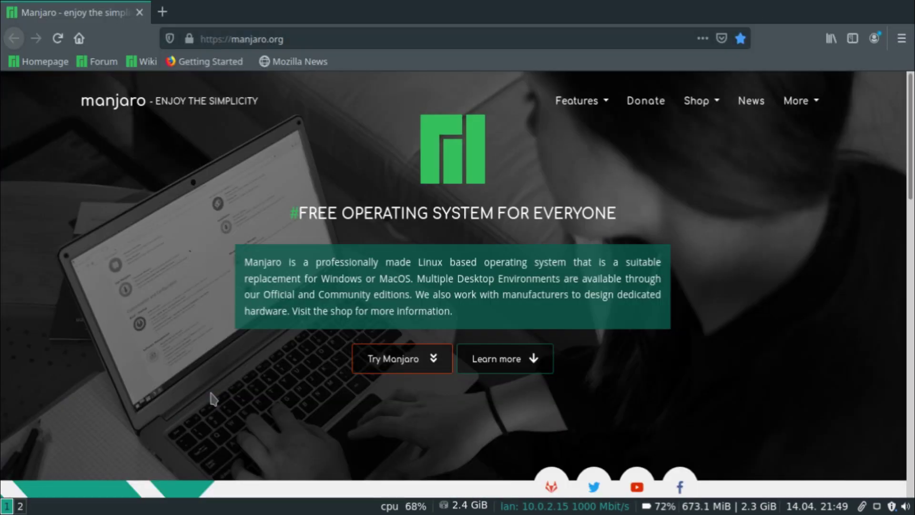
Close the terminal on workspace 2 and then Firefox on workspace 1
key(super+2)
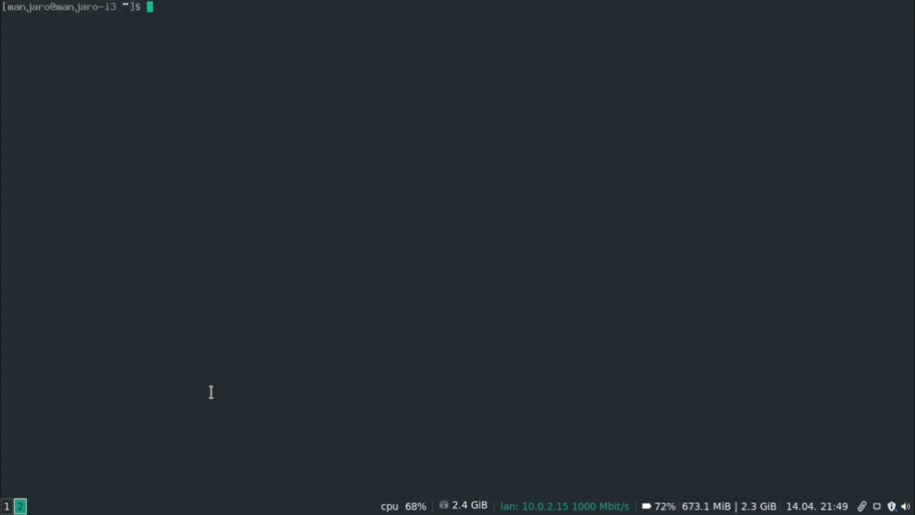
key(super+shift+q)
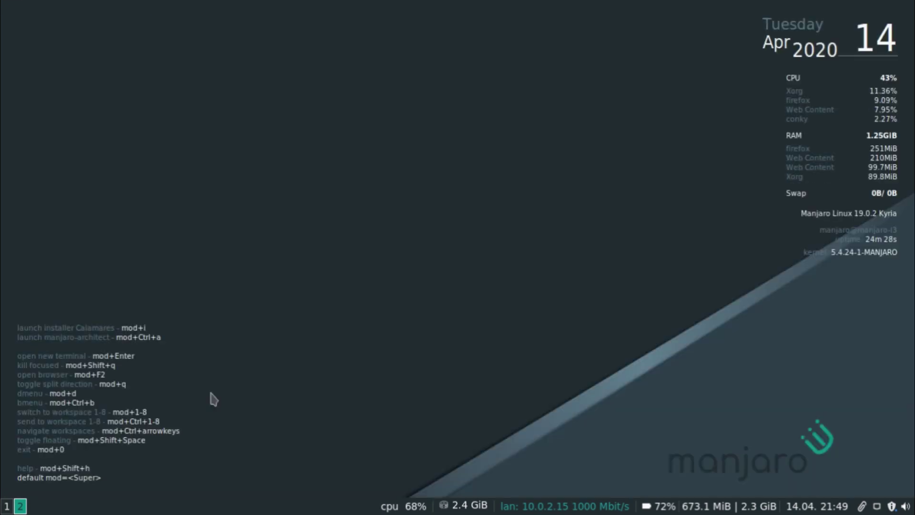
key(super+1)
key(super+shift+q)
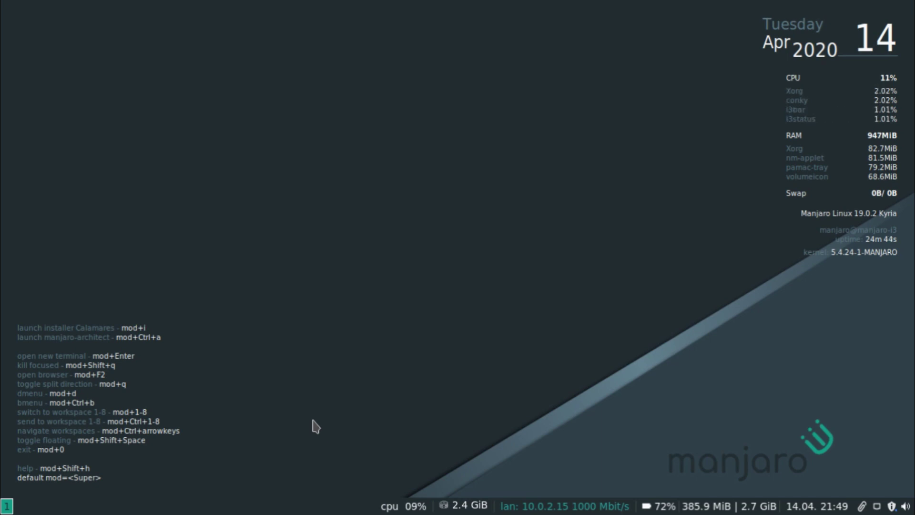
Launch Pale Moon on manjaro.org with Super+F2, then close it
key(super+F2)
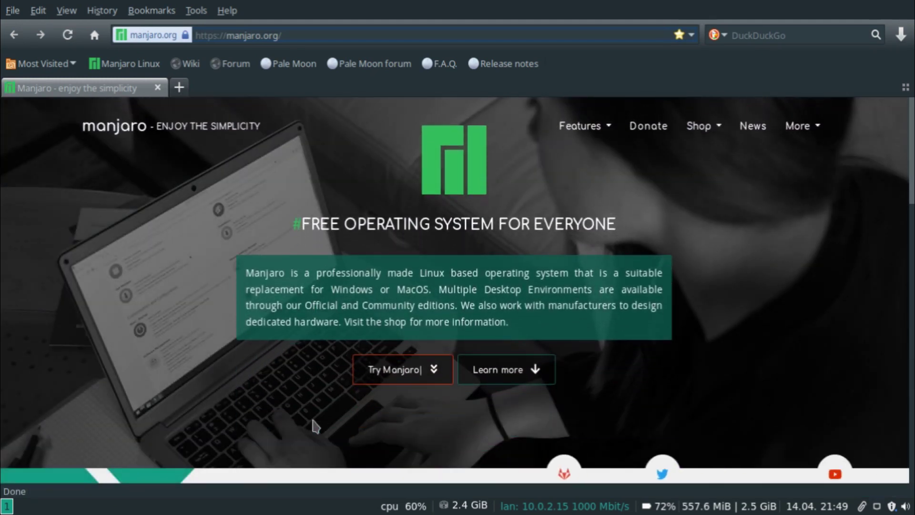
key(super+shift+q)
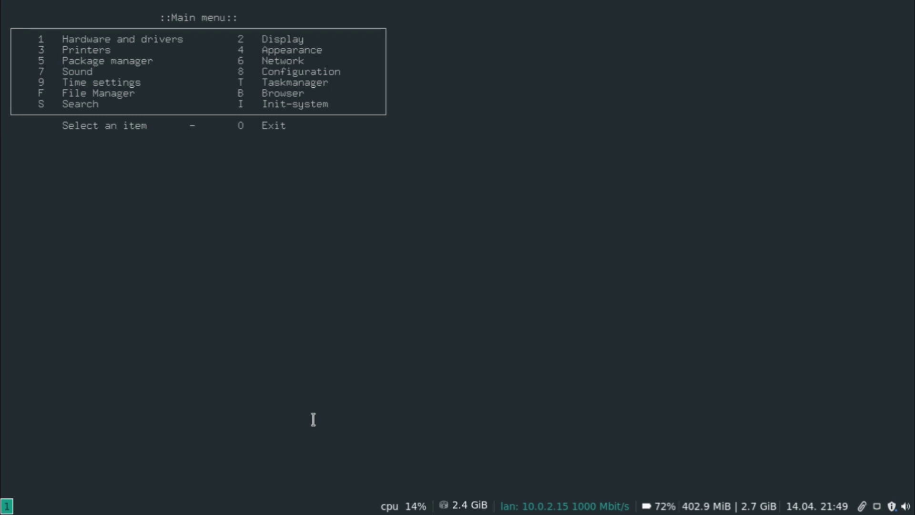
In Appearance settings, set the pointer theme to option 1, Adwaita
key(4)
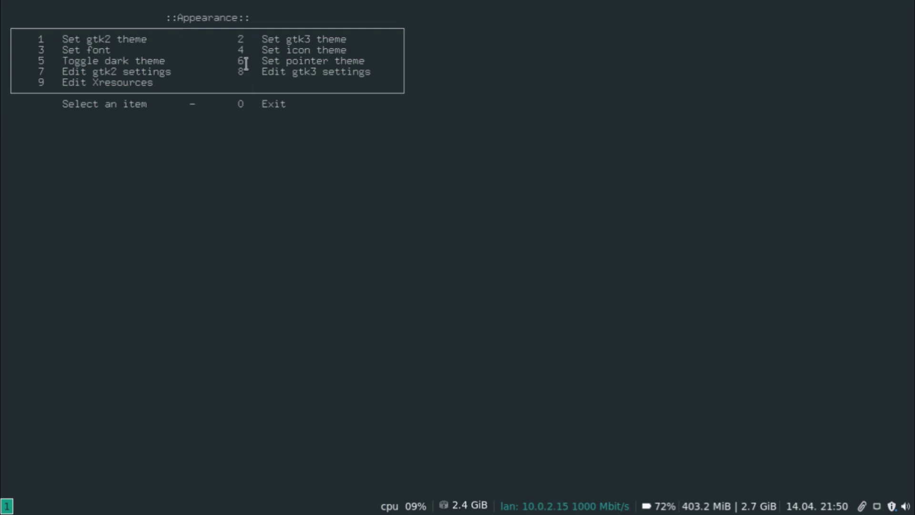
drag(234, 45, 359, 49)
click(298, 161)
key(6)
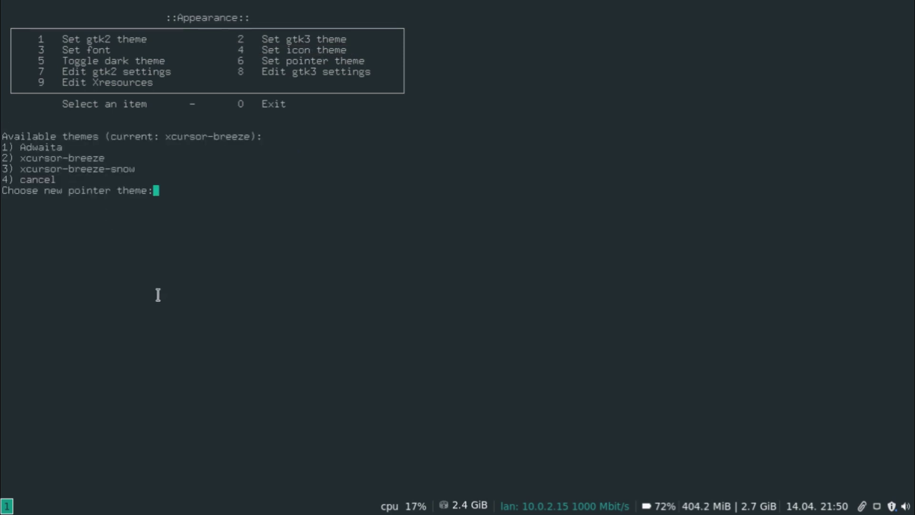
text(1)
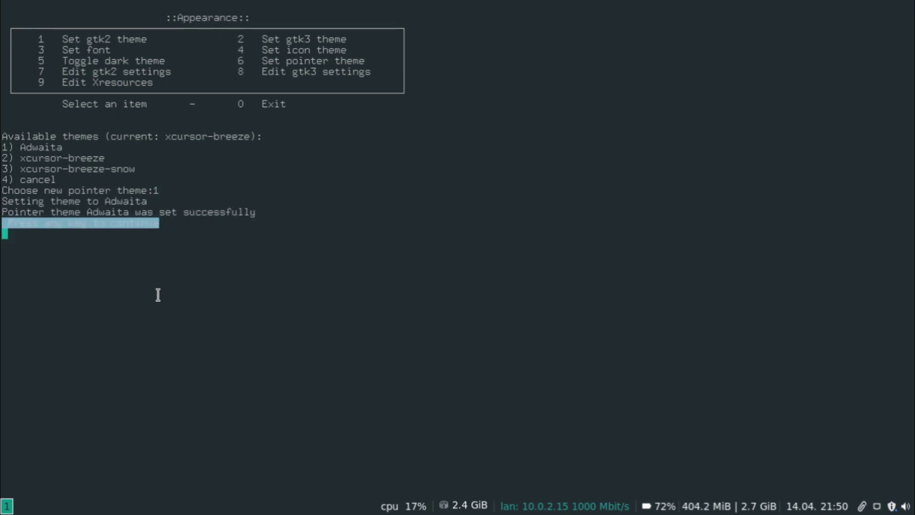
key(Return)
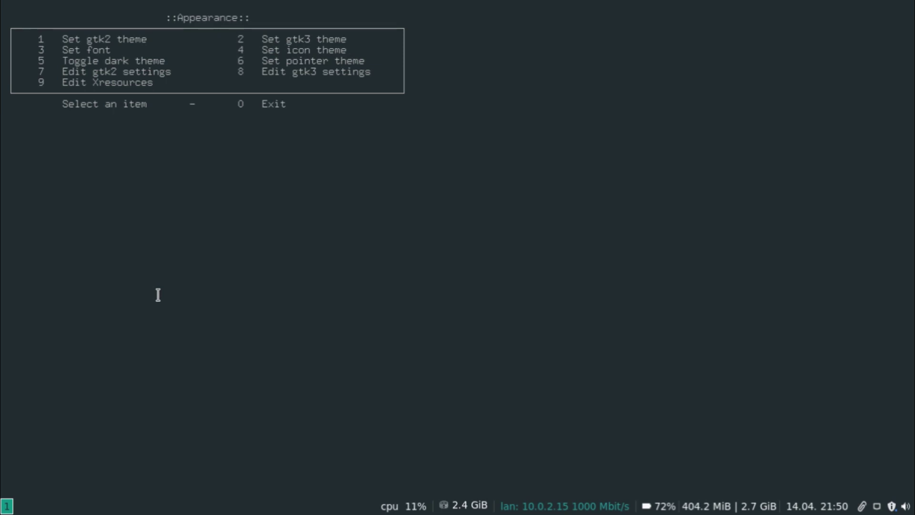
Exit the settings manager and relaunch Firefox from dmenu
key(0)
key(super+d)
key(Return)
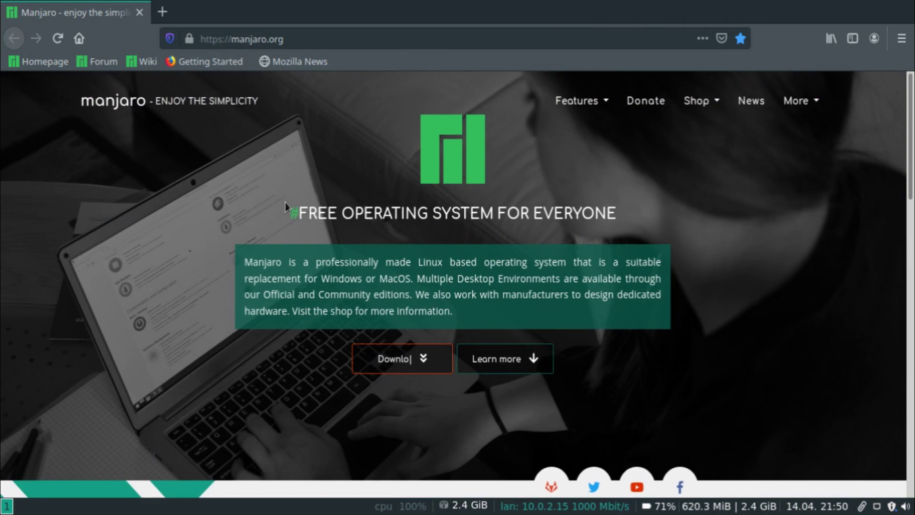
Close Firefox, then exit i3 through the Super+0 system mode with e
key(super+shift+q)
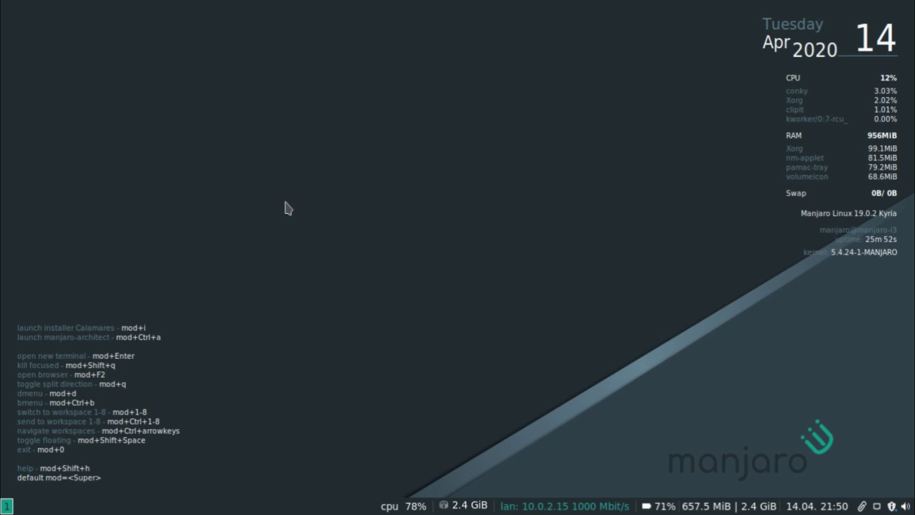
key(super+0)
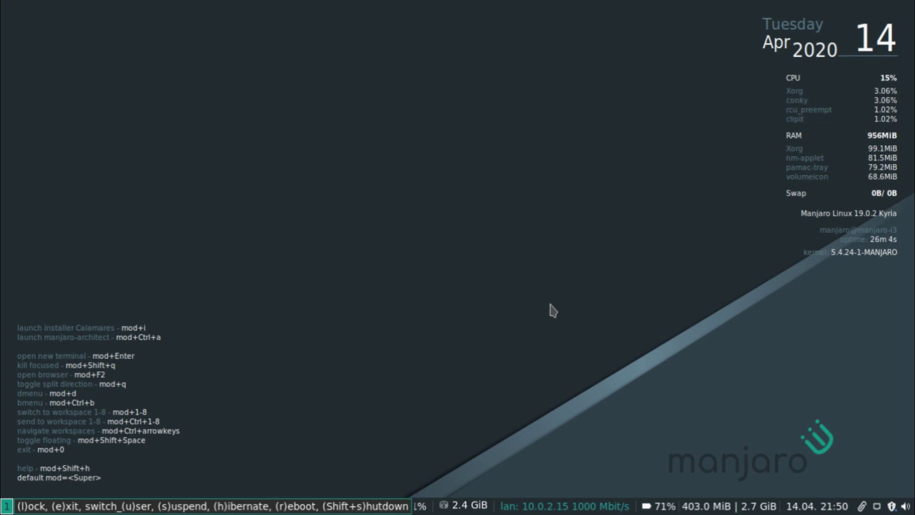
key(Escape)
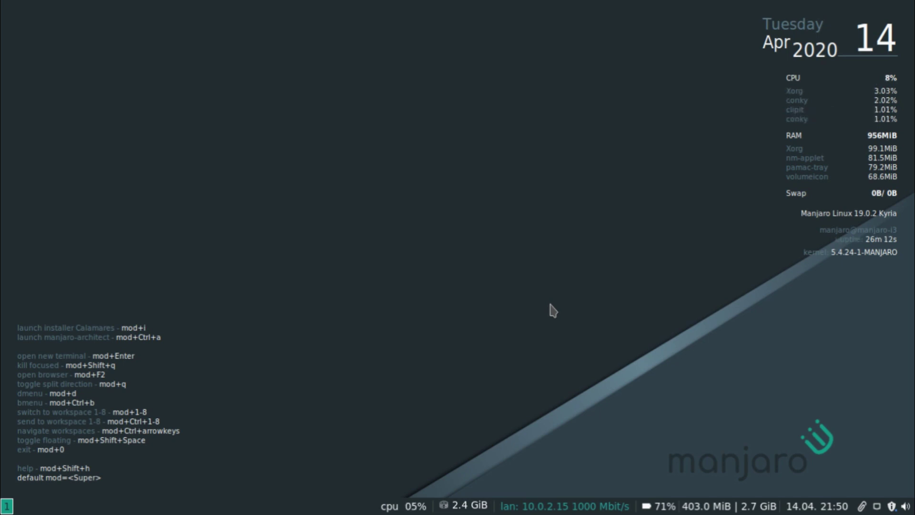
key(super+0)
key(e)
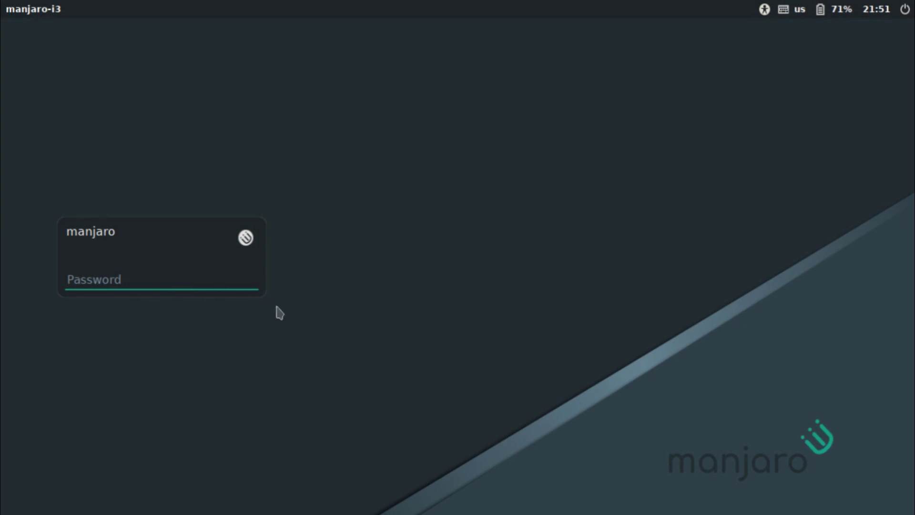
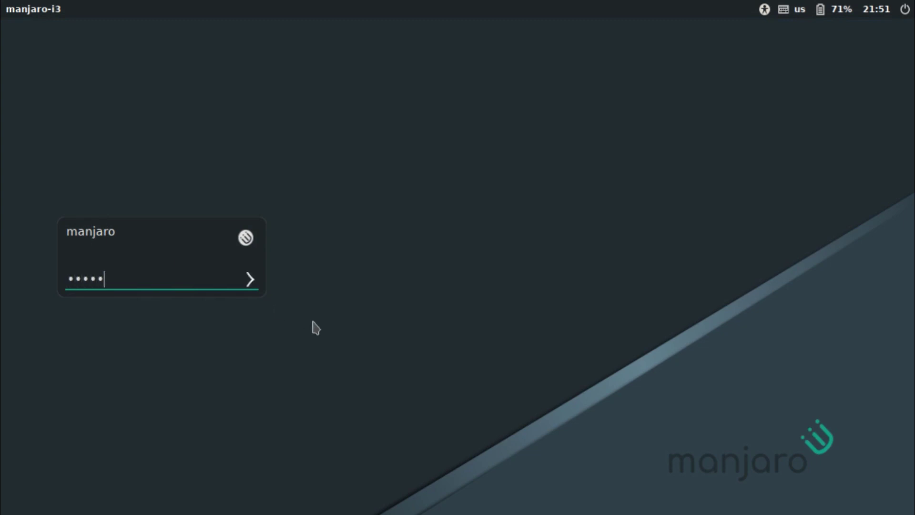
Log in with the account password, dismiss the Connection Established notice, and open a terminal
key(Return)
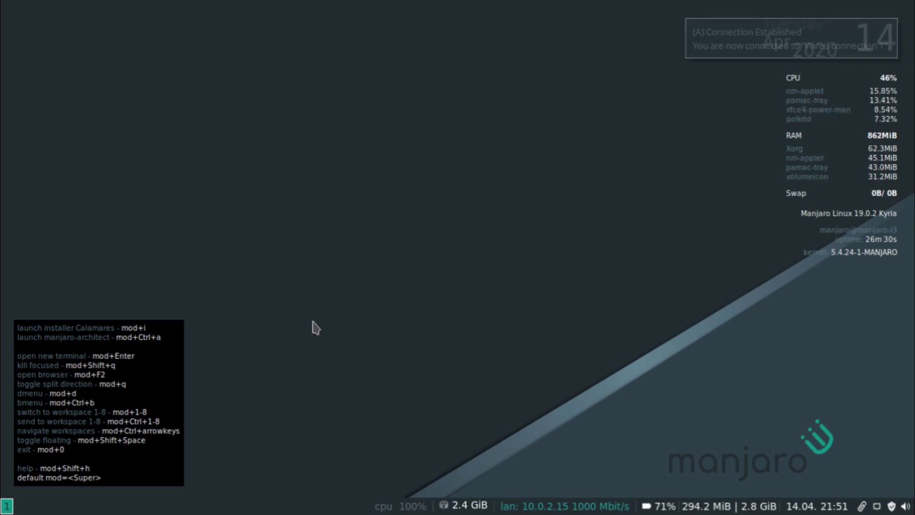
click(725, 45)
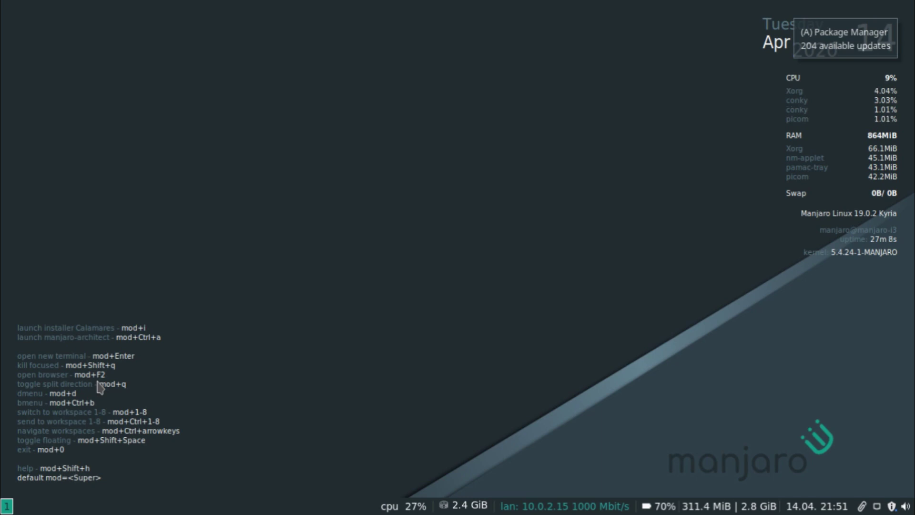
key(super+Return)
key(super+Return)
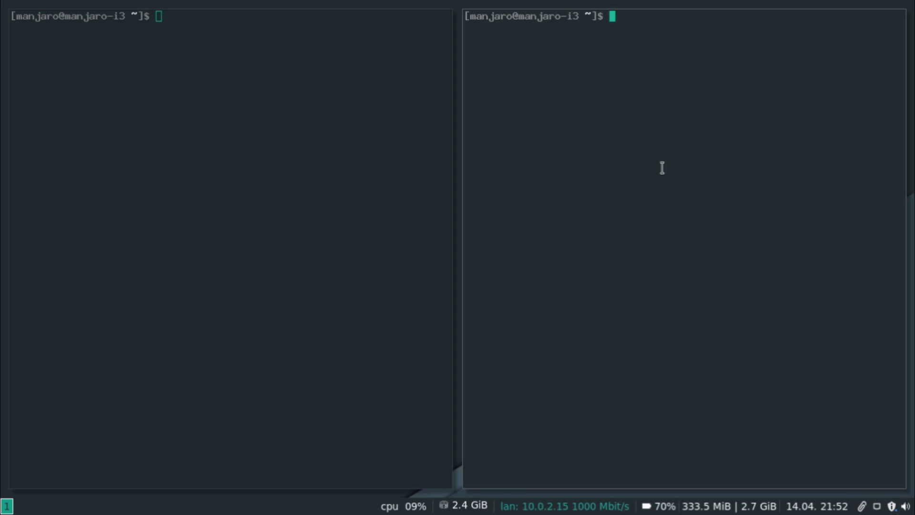
Shuffle the two terminals between stacked and side-by-side, ending side by side
key(super+shift+Down)
key(super+shift+Right)
key(super+shift+Up)
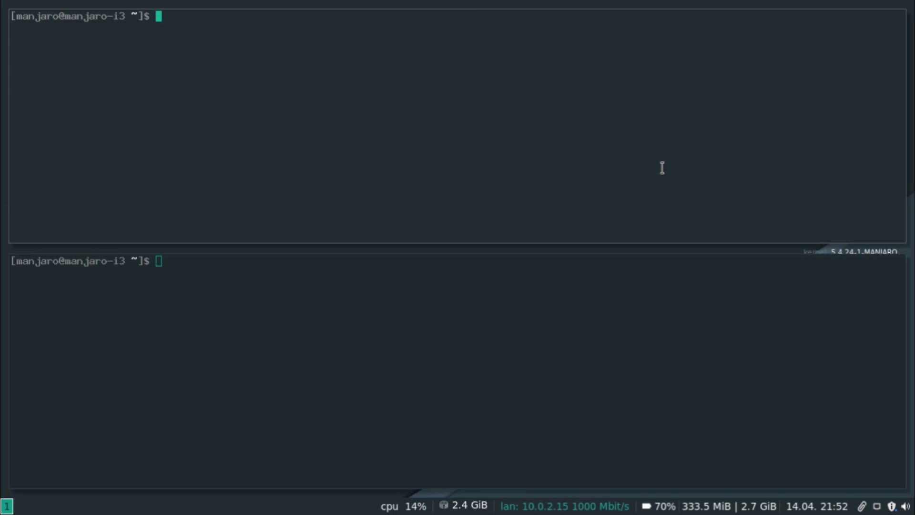
key(super+shift+Right)
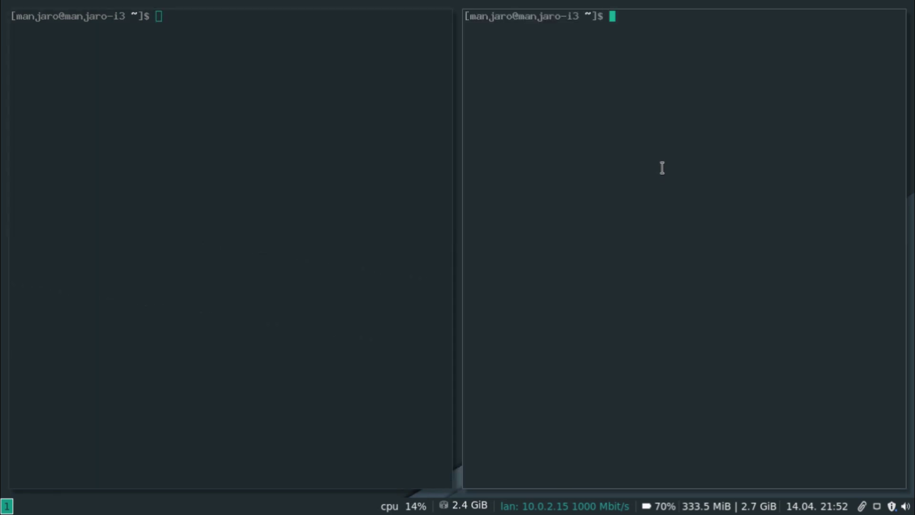
key(super+shift+Down)
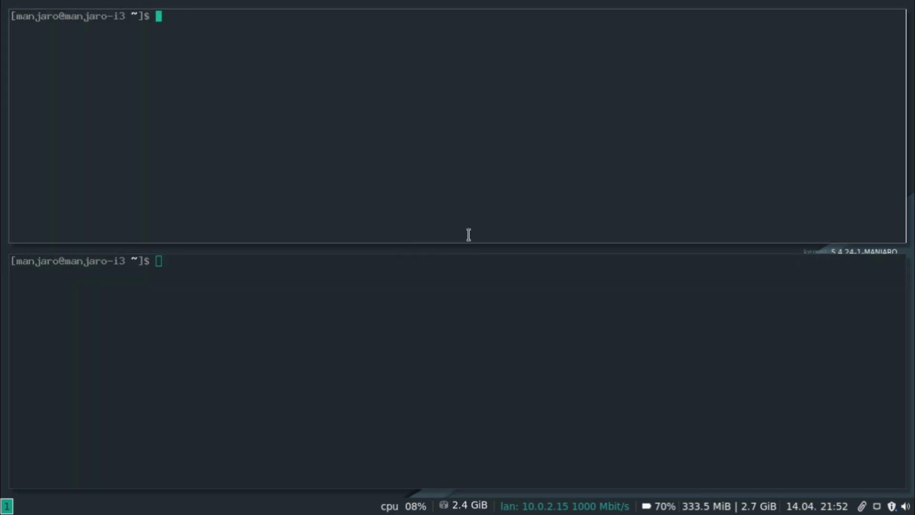
key(super+Up)
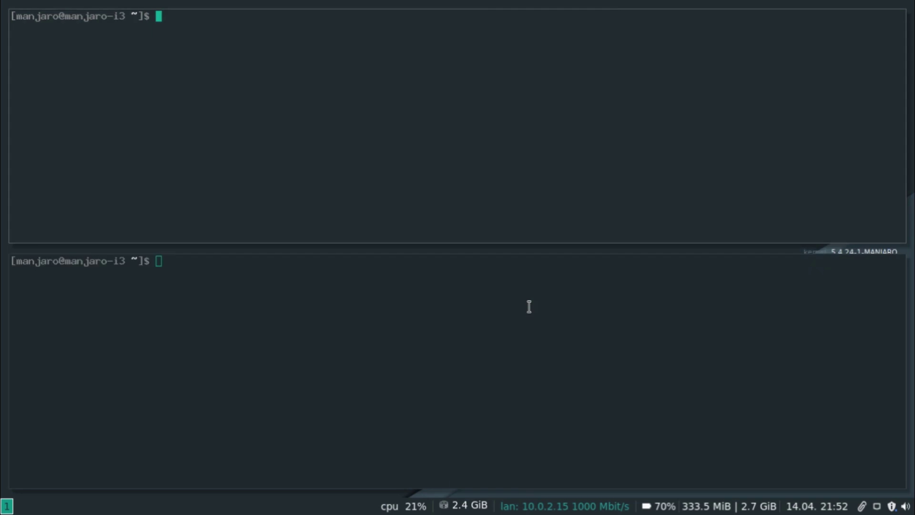
key(super+shift+Right)
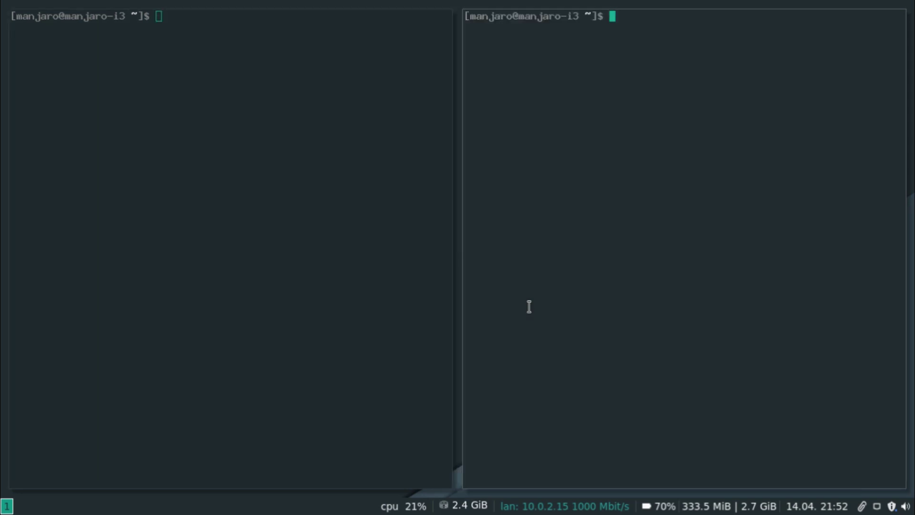
Open a third terminal column and cycle focus across the columns
key(super+Return)
key(super+Return)
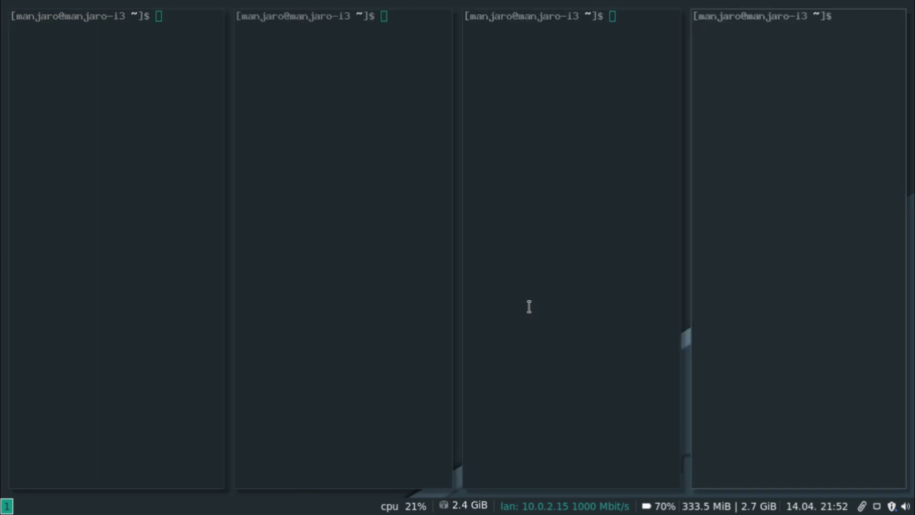
key(super+Left)
key(super+Left)
key(super+Left)
key(super+Right)
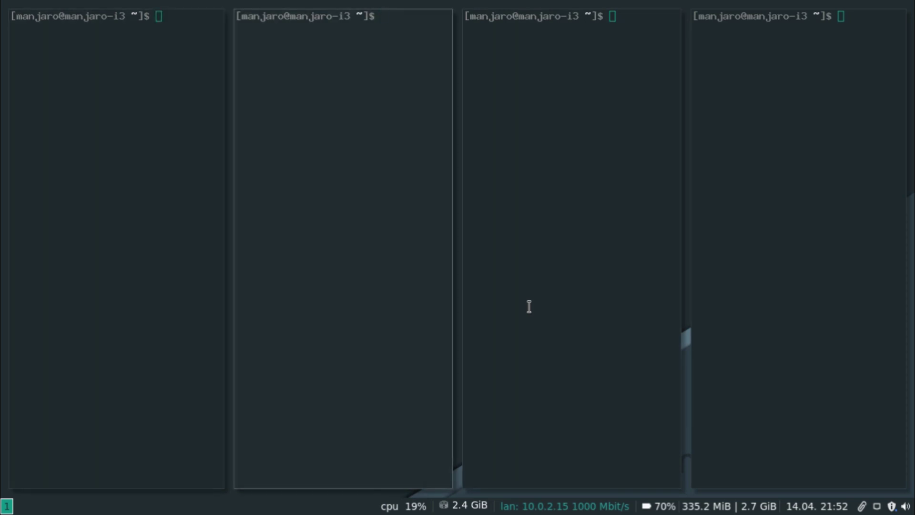
key(super+Right)
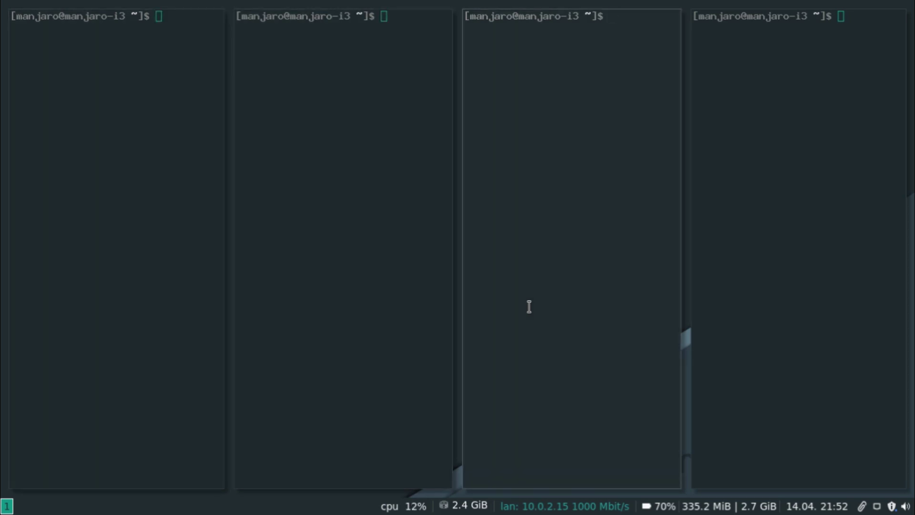
key(super+Right)
key(super+Left)
key(super+Left)
key(super+Left)
key(super+Right)
key(super+Right)
key(super+Left)
key(super+Left)
key(super+Left)
key(super+Left)
key(super+Left)
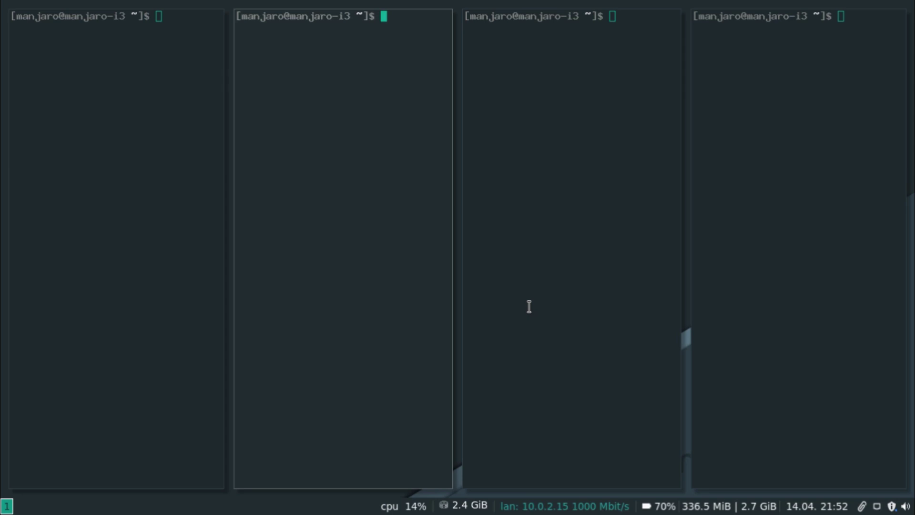
Move one terminal into a full-width top row and the leftmost into a full-width bottom row
key(super+shift+Up)
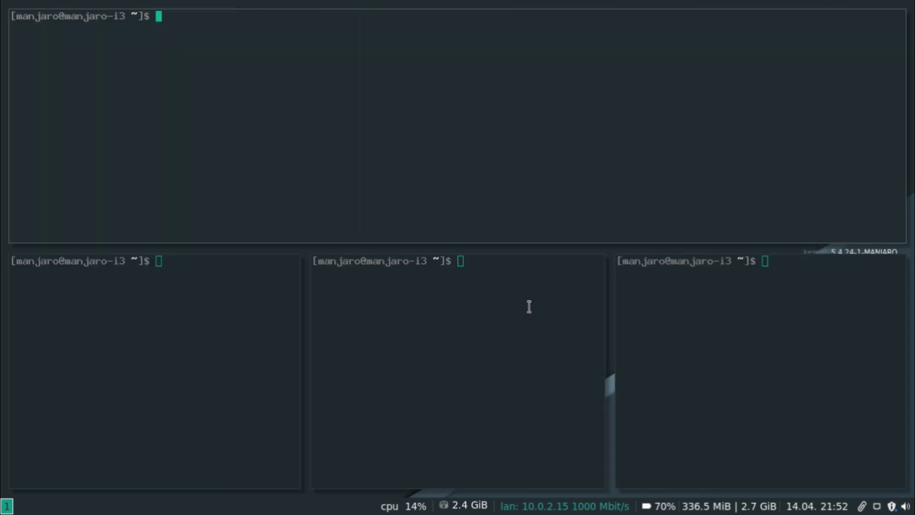
key(super+shift+Down)
key(super+shift+Down)
key(super+shift+Left)
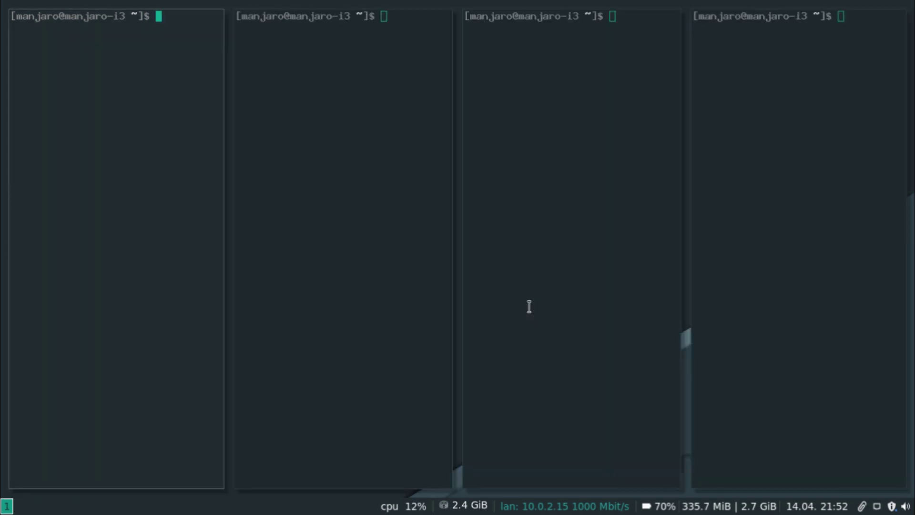
key(super+shift+Down)
key(Up)
key(Down)
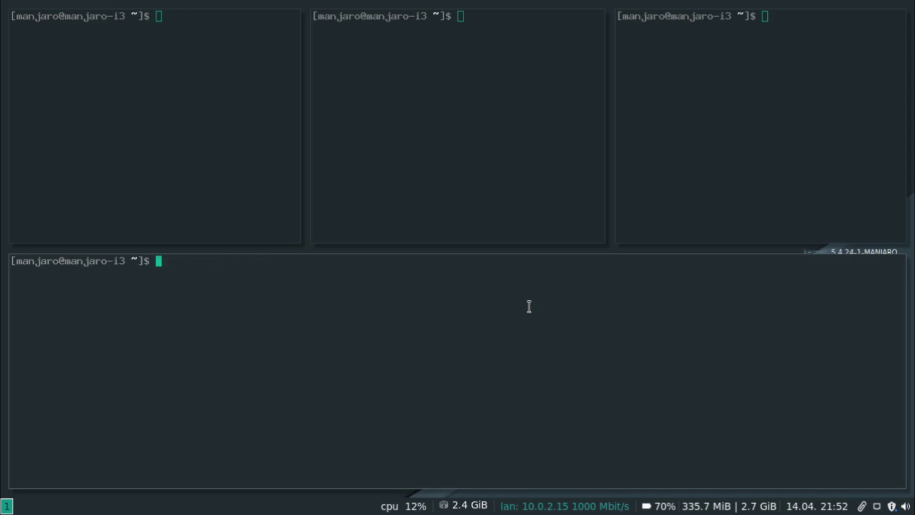
Move the top-left terminal into a full-height right column
key(super+Up)
key(super+Right)
key(super+Left)
key(super+shift+Up)
key(super+shift+Right)
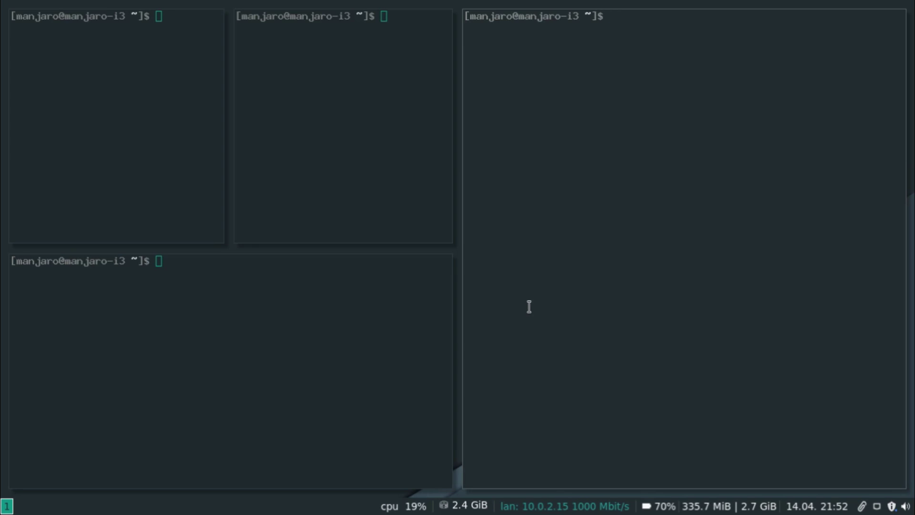
Cycle focus through all four terminals, ending on the bottom-left one
key(super+Left)
key(super+Right)
key(super+Down)
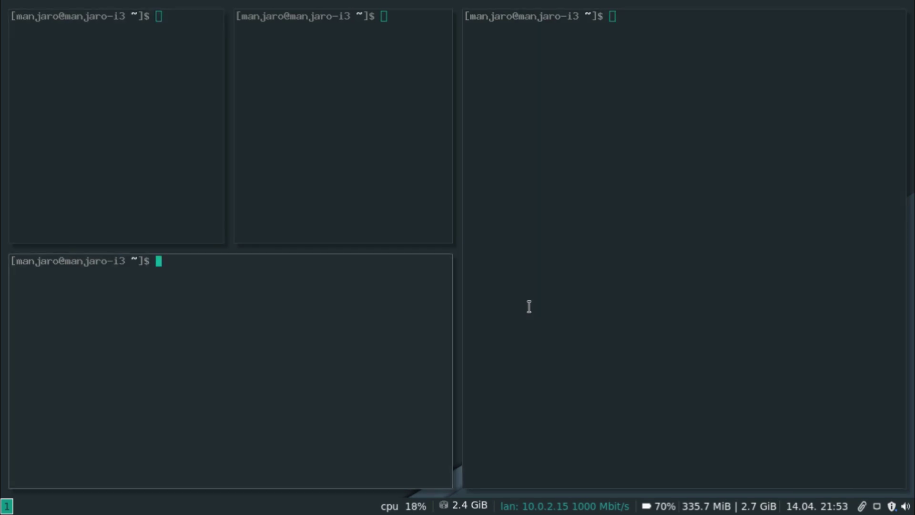
key(super+Right)
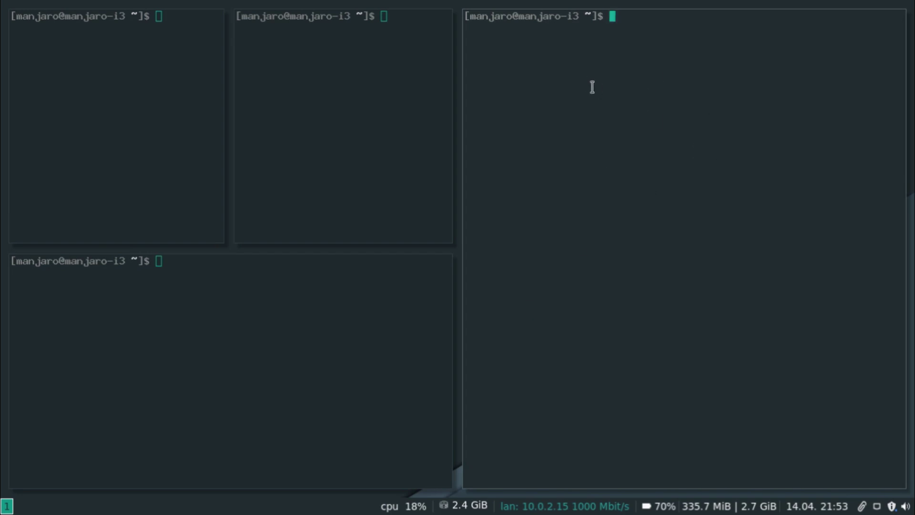
drag(593, 82, 715, 241)
click(716, 244)
click(347, 160)
click(245, 286)
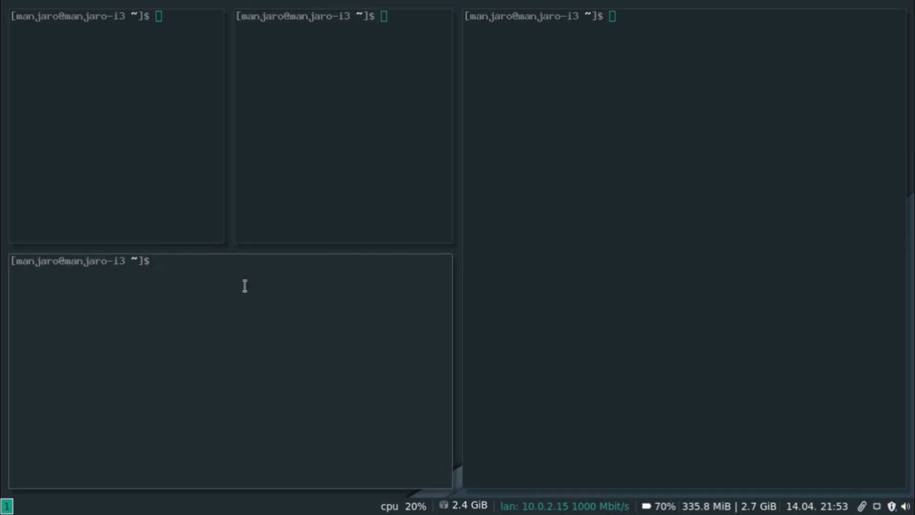
Run htop in the bottom-left terminal and open .bashrc with nano in the right one
text(htop)
key(Return)
click(582, 205)
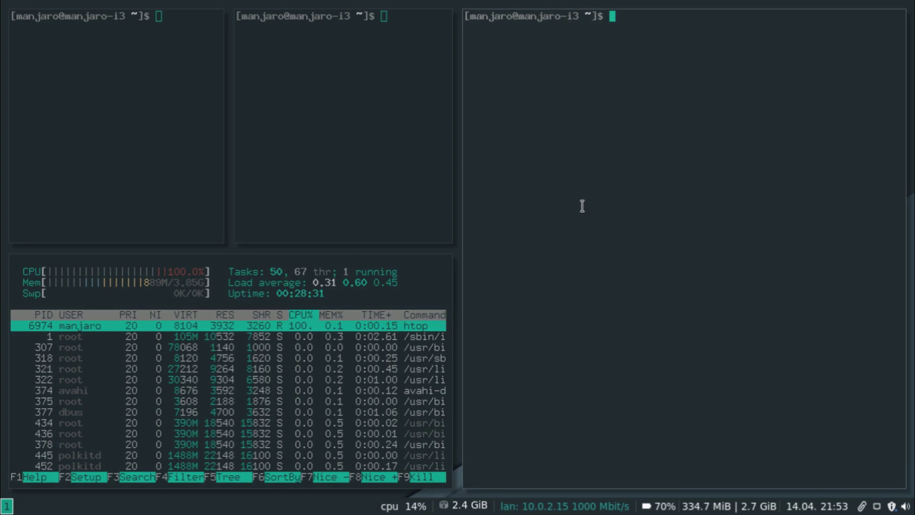
text(nano .bashrc)
key(Return)
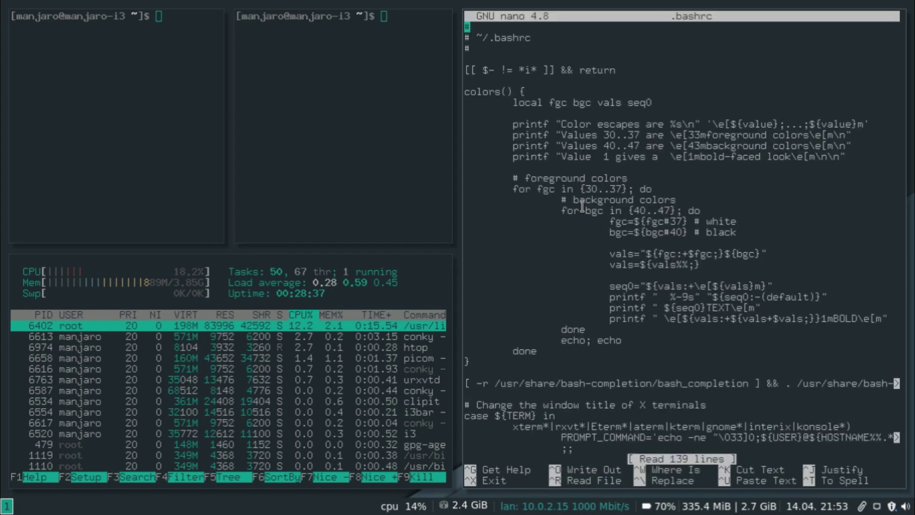
Read down through the colors function in .bashrc in nano
drag(600, 177, 606, 345)
click(606, 346)
key(Down)
key(Down)
key(Down)
key(Down)
key(Down)
key(Down)
key(Down)
key(Down)
key(Down)
key(Down)
key(Down)
key(Down)
key(Down)
key(Down)
key(Down)
key(Down)
key(Down)
key(Down)
key(Down)
key(Down)
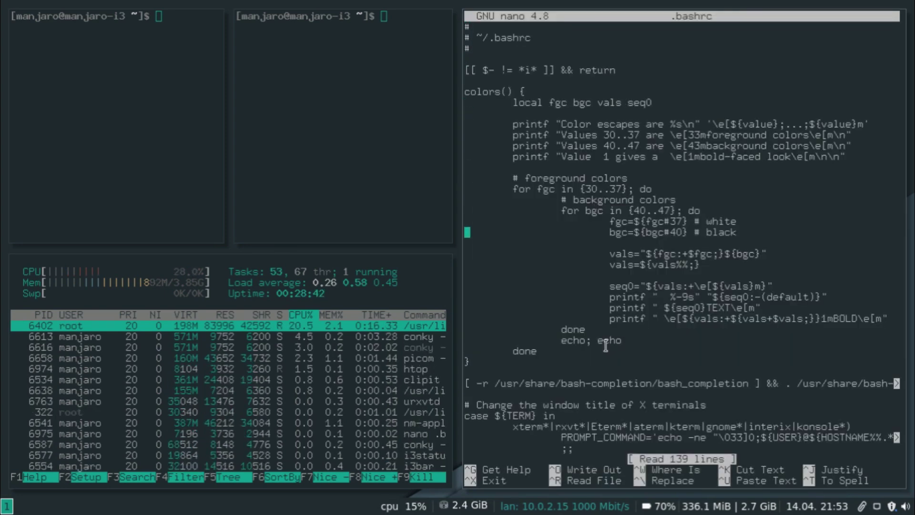
key(Down)
key(Down)
key(Down)
key(Down)
key(Down)
key(Down)
key(Down)
key(Down)
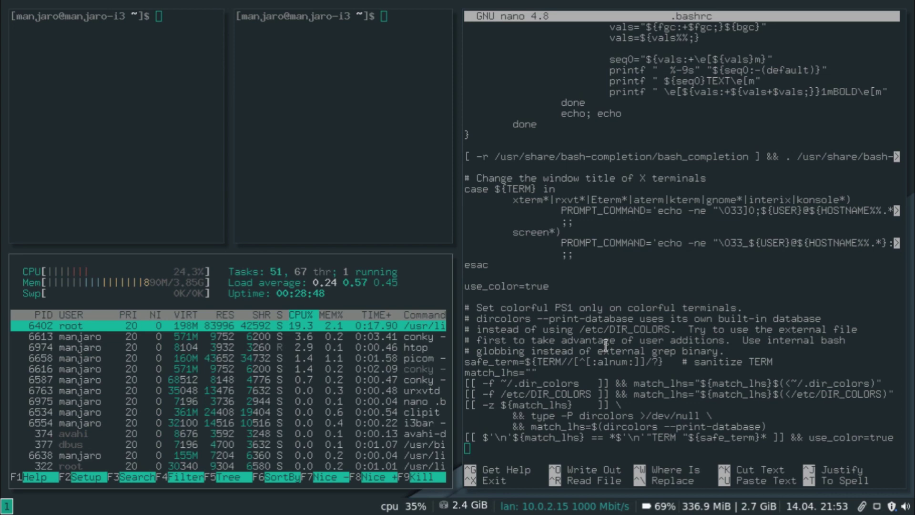
Close the top-left terminal and then the remaining terminals, htop and nano
key(super+Left)
key(super+Right)
key(super+Left)
key(super+Up)
key(super+Left)
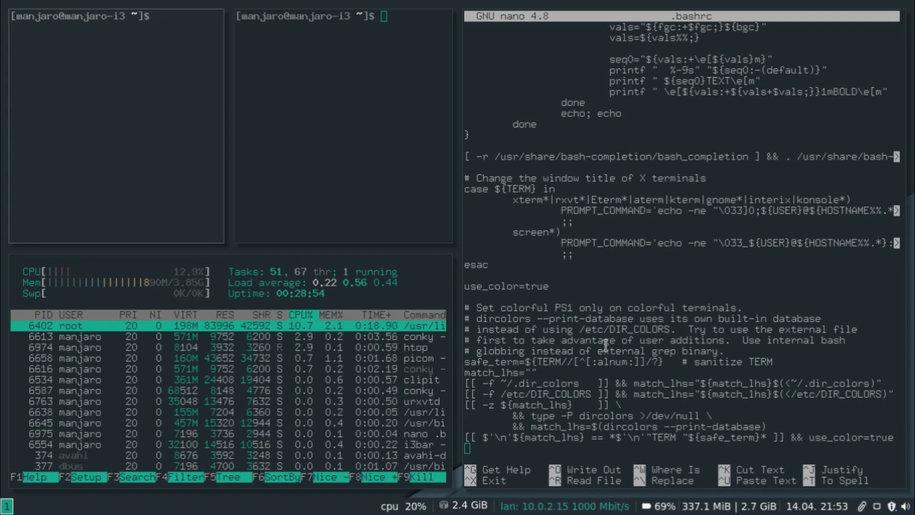
key(super+shift+q)
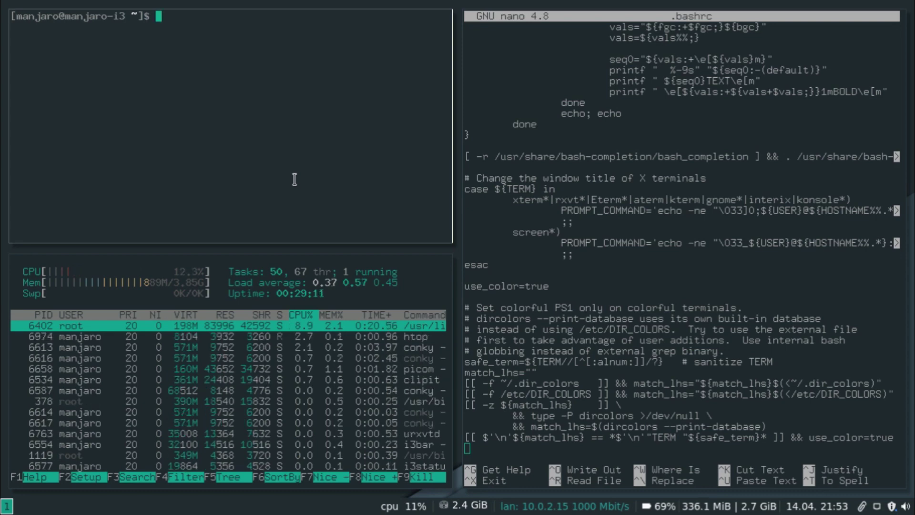
key(super+shift+q)
key(super+shift+q)
key(super+shift+q)
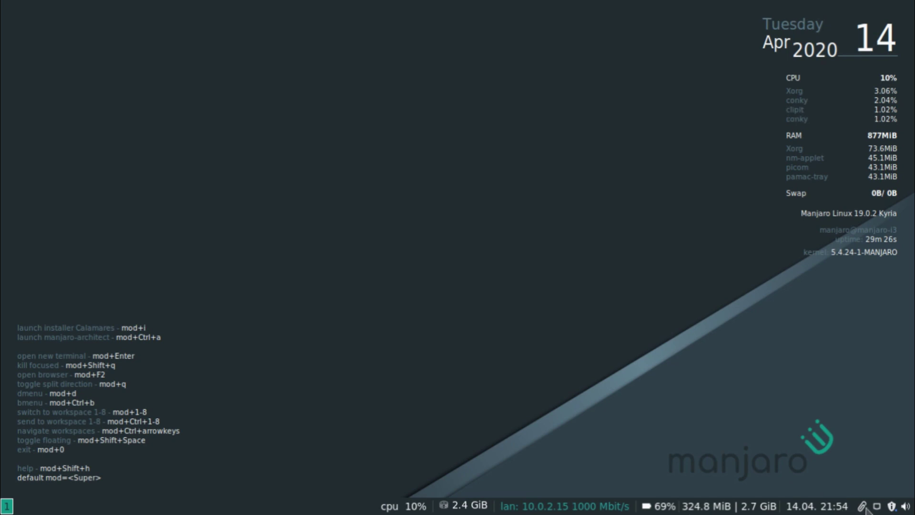
Open Pamac from the updates tray icon, reposition its window, and scroll the Browse catalogue
click(892, 506)
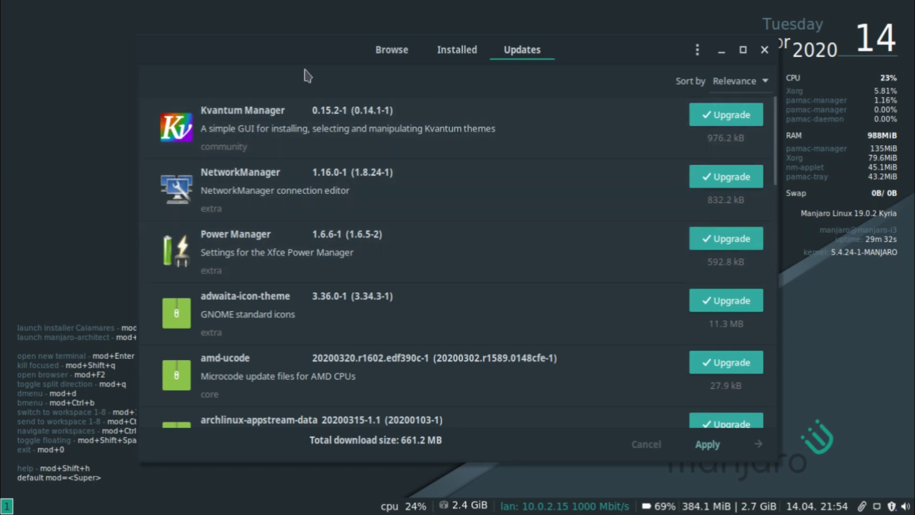
drag(292, 54, 267, 39)
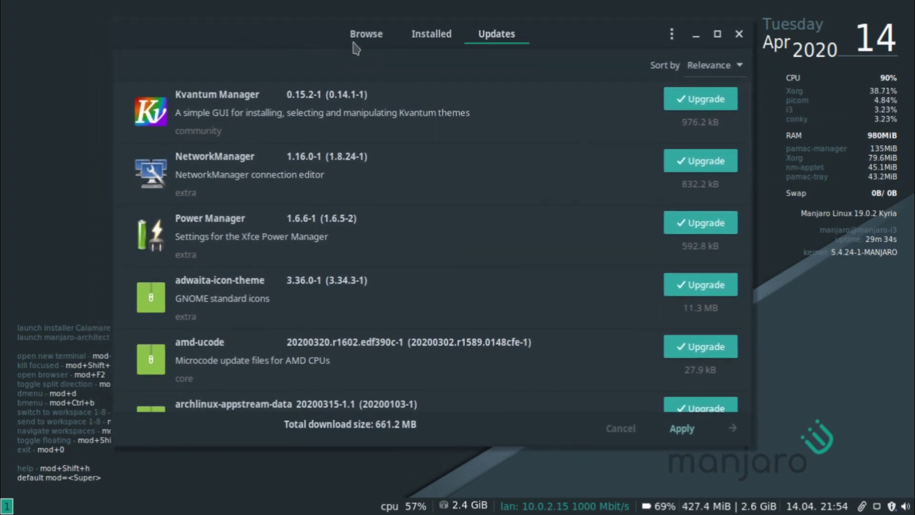
click(371, 35)
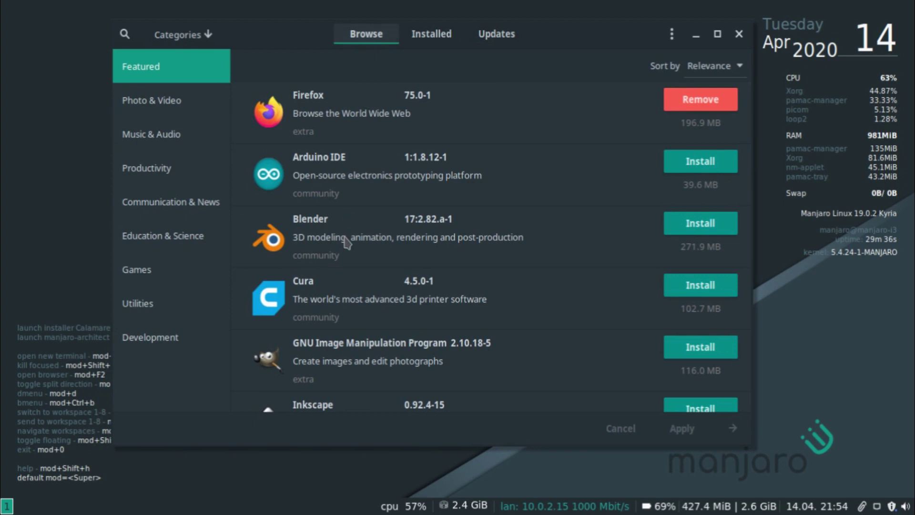
scroll(347, 241, down, 5)
scroll(348, 238, up, 5)
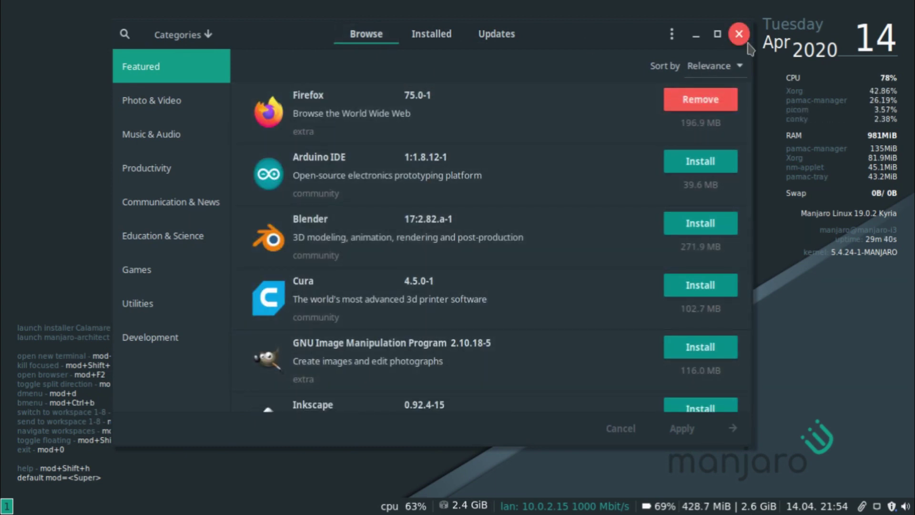
scroll(556, 162, down, 5)
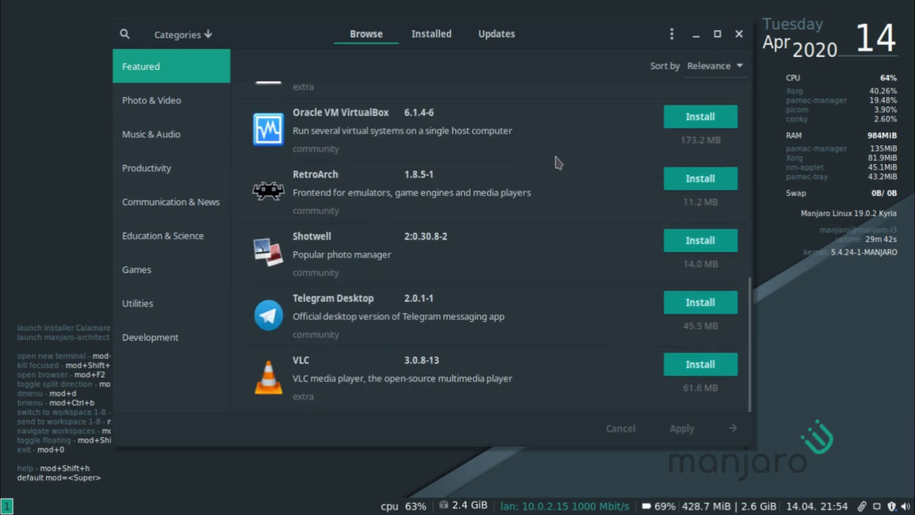
Show the Installed packages, scroll down to Nitrogen, and bring up the dmenu launcher
click(179, 34)
click(434, 51)
click(434, 42)
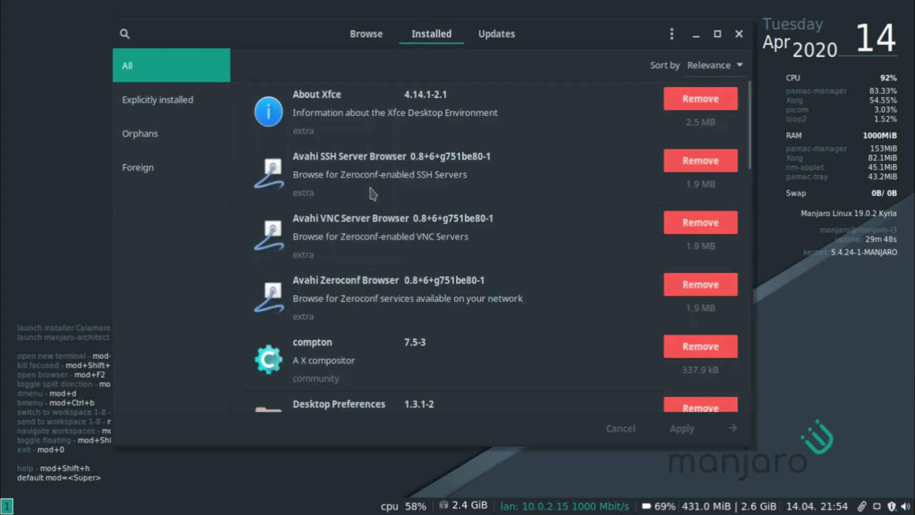
scroll(370, 187, down, 6)
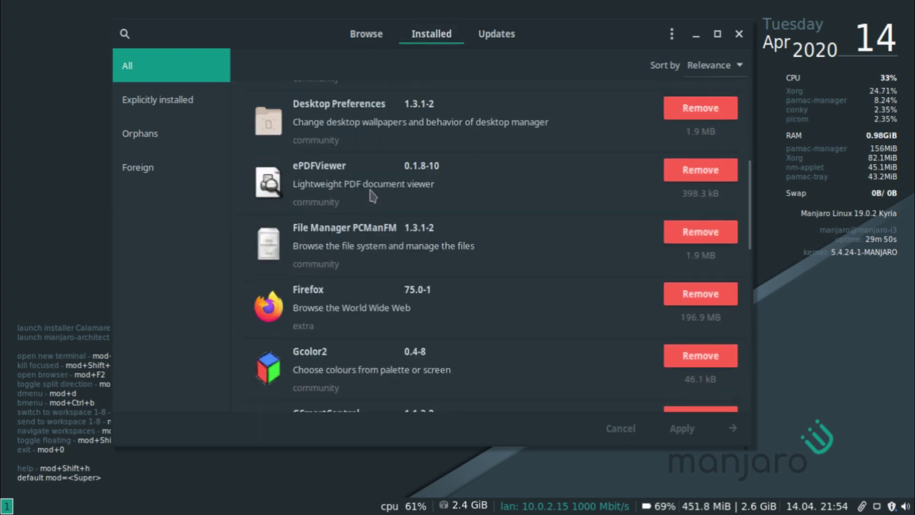
scroll(372, 195, down, 6)
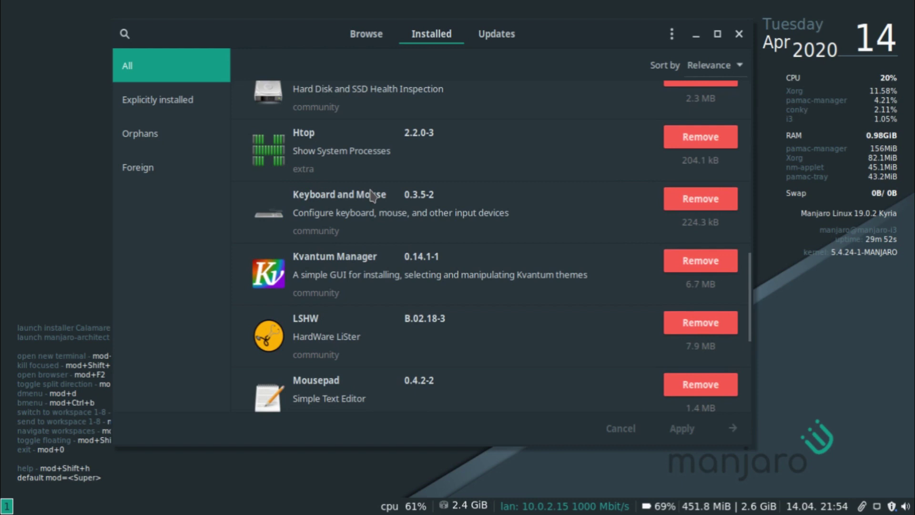
scroll(377, 205, down, 6)
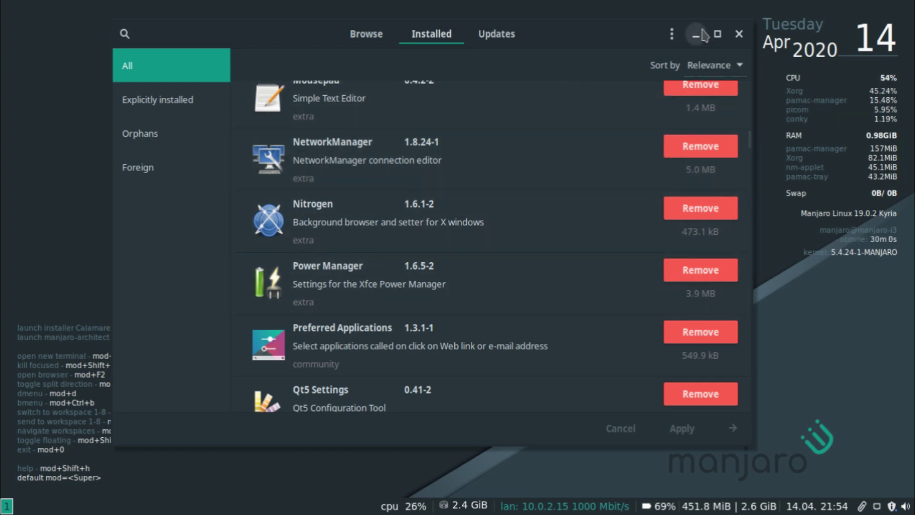
key(super+d)
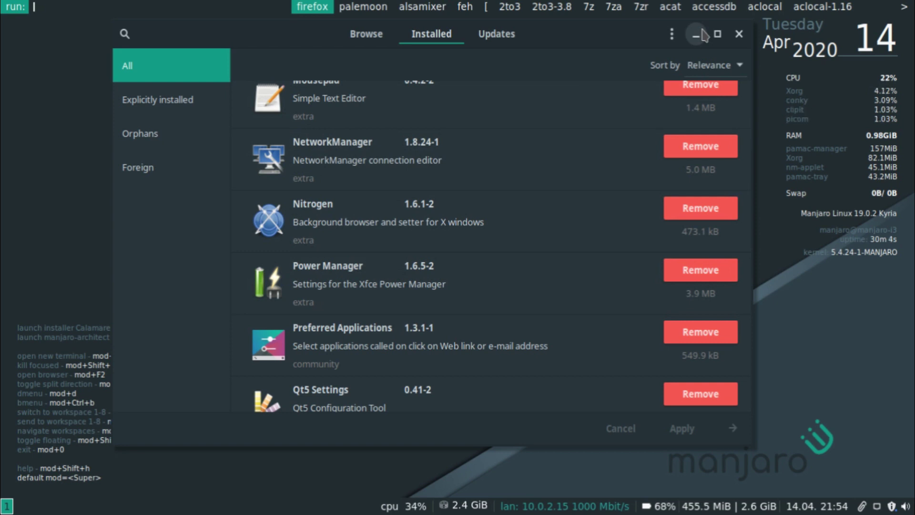
Launch Nitrogen from dmenu by typing 'nitrog'
text(firefox)
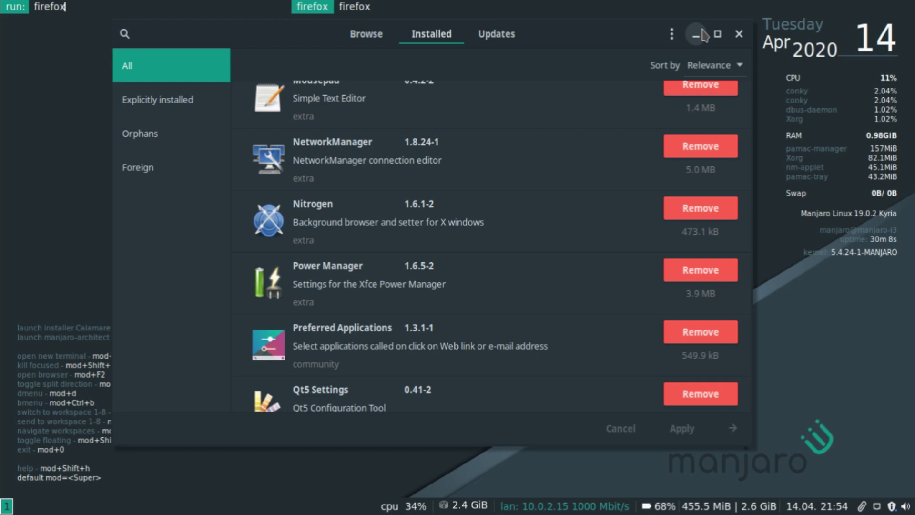
key(BackSpace)
key(BackSpace)
key(BackSpace)
key(BackSpace)
key(BackSpace)
key(BackSpace)
key(BackSpace)
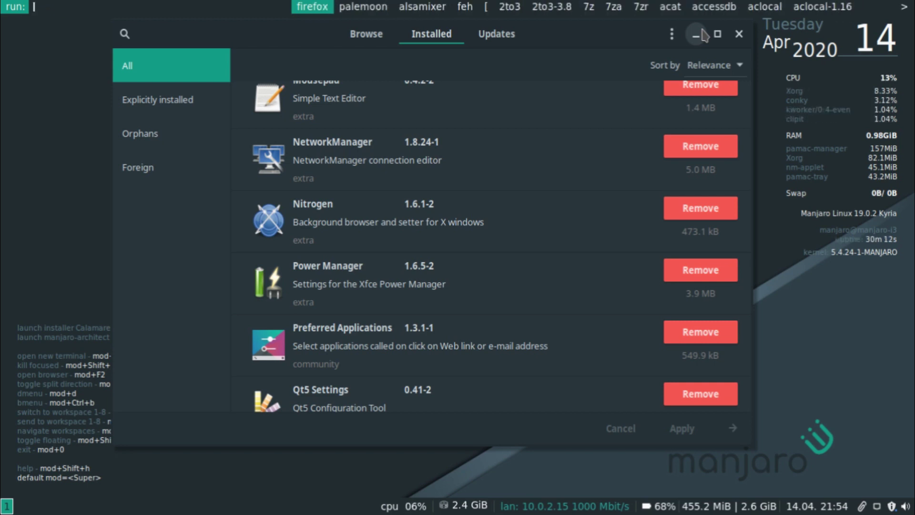
text(nitrog)
key(Return)
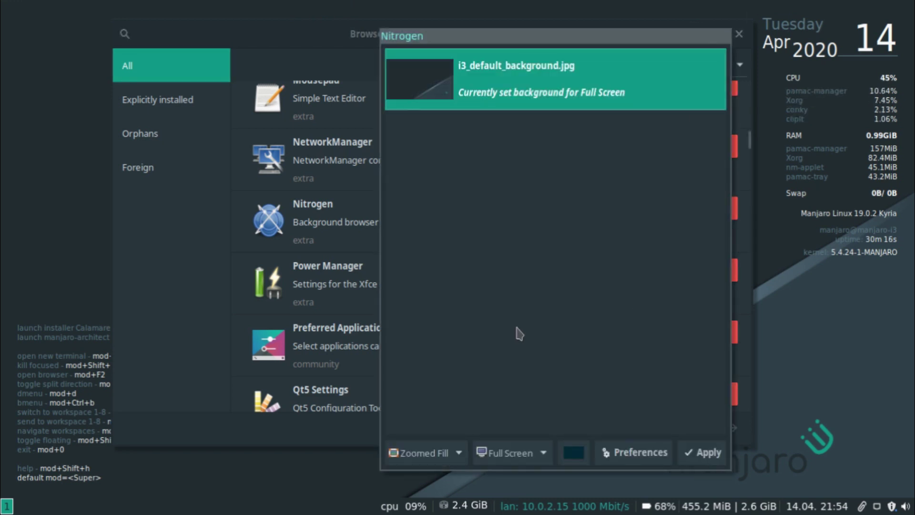
Set Nitrogen's background fill colour to white (#FFFFFF)
click(631, 454)
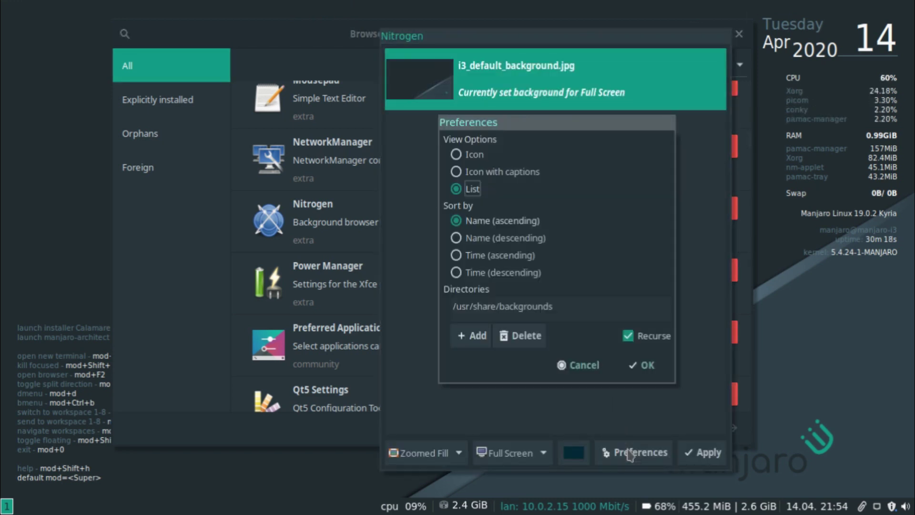
click(582, 368)
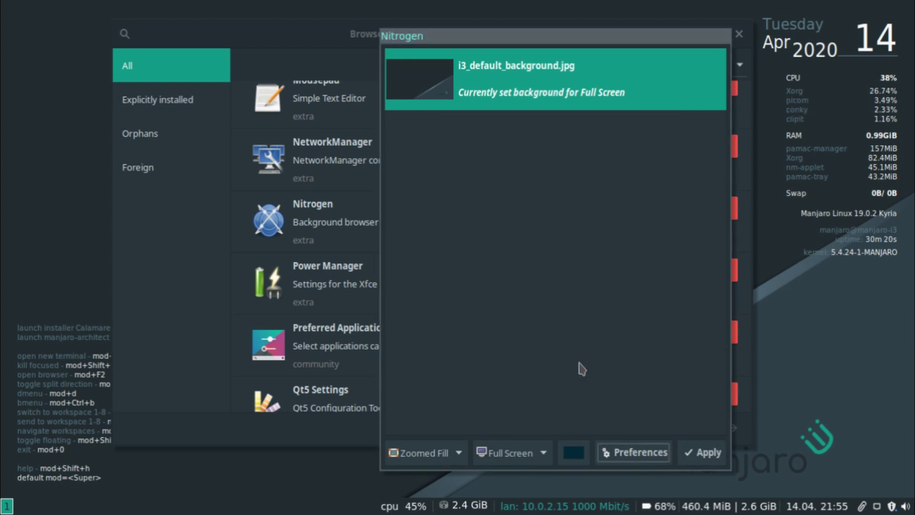
click(574, 452)
mouse_move(449, 257)
mouse_down()
mouse_move(445, 246)
mouse_move(403, 229)
mouse_move(396, 238)
mouse_move(453, 116)
mouse_up()
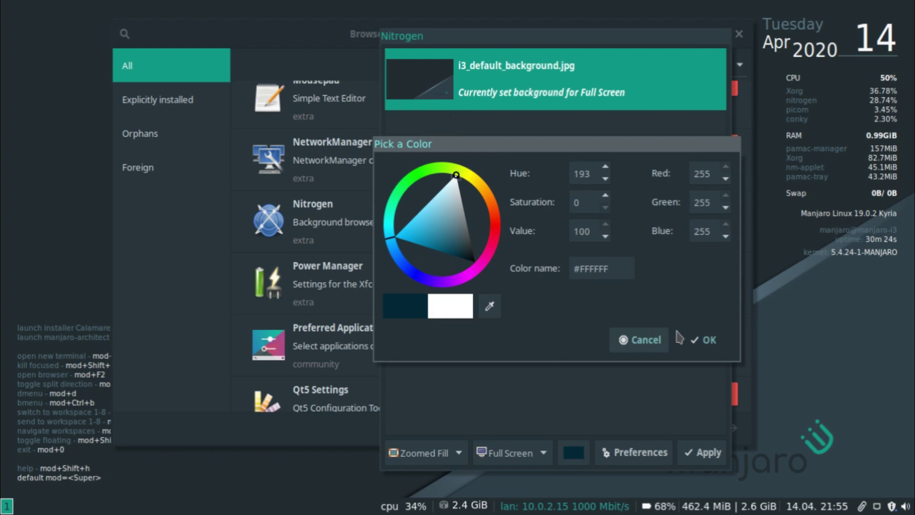
click(713, 338)
click(702, 453)
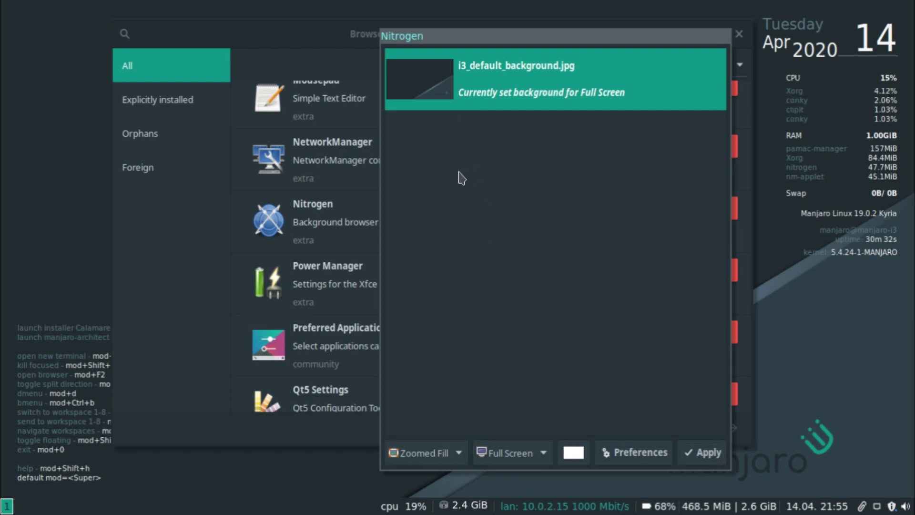
In Nitrogen's Preferences, add the Downloads folder as a wallpaper source
click(608, 450)
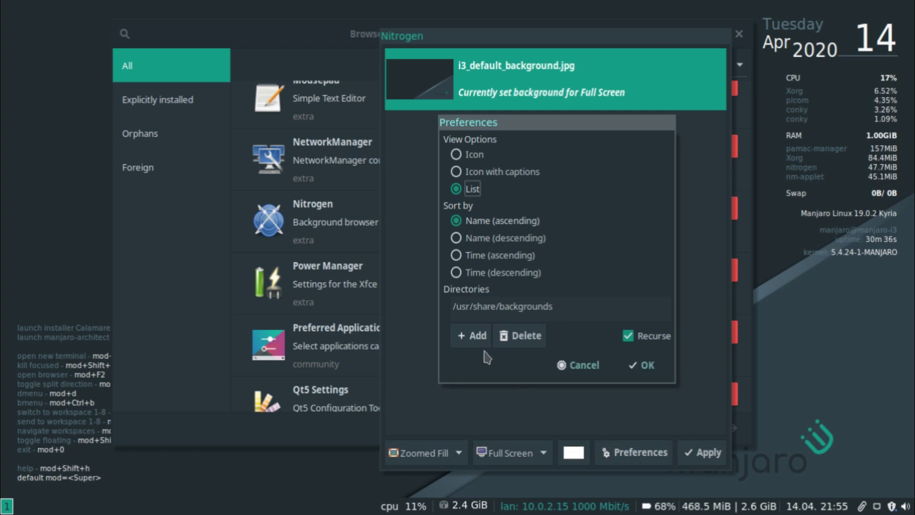
click(534, 309)
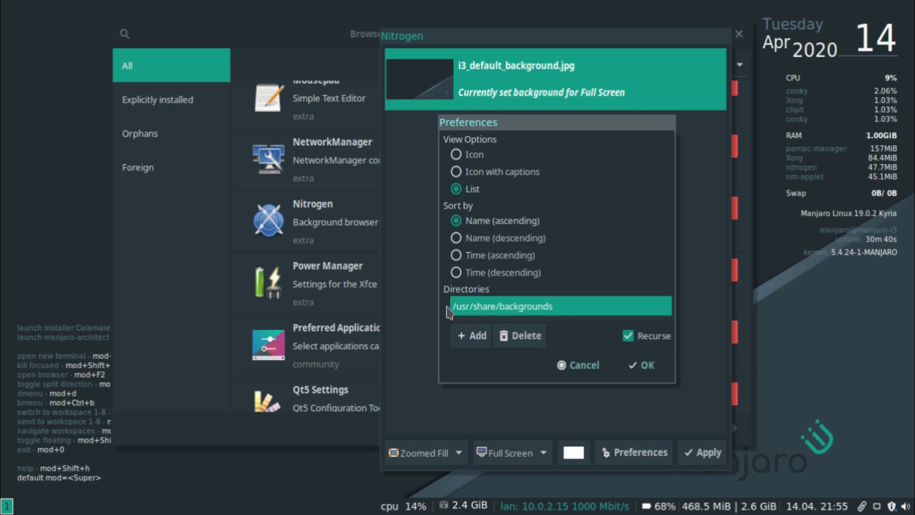
click(469, 336)
click(341, 164)
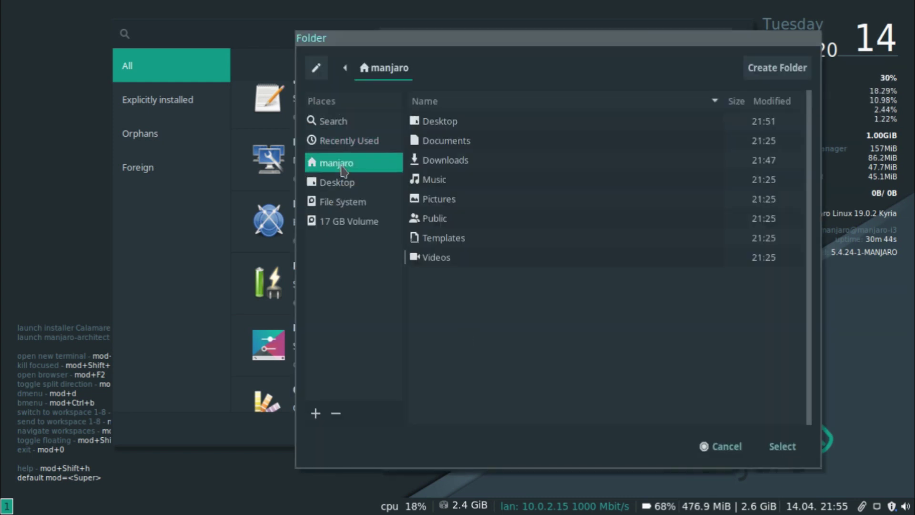
click(446, 160)
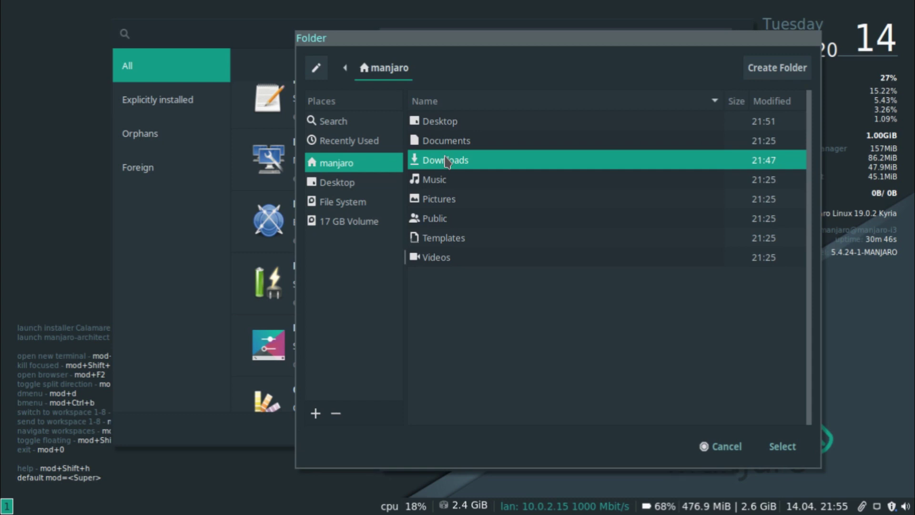
double_click(447, 161)
key(Escape)
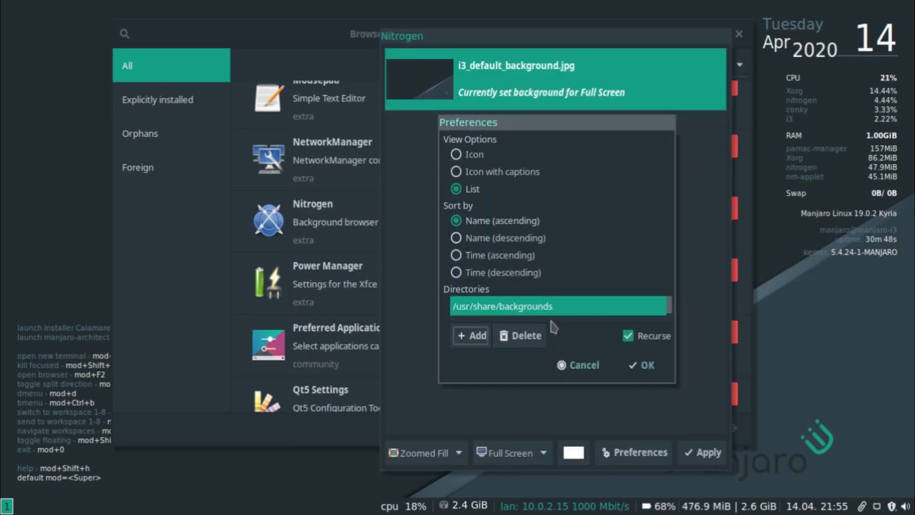
Save the preferences and apply the blue unnamed.jpg as the full-screen background
click(642, 364)
click(537, 167)
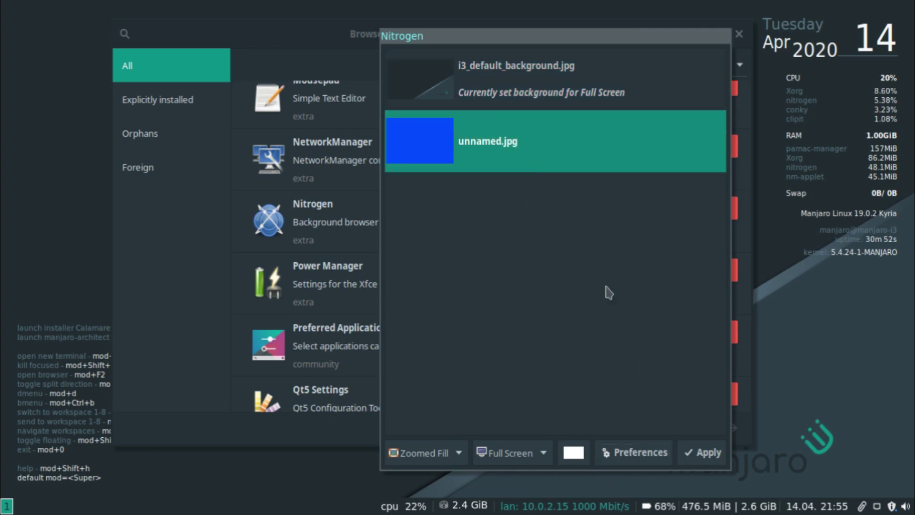
click(703, 452)
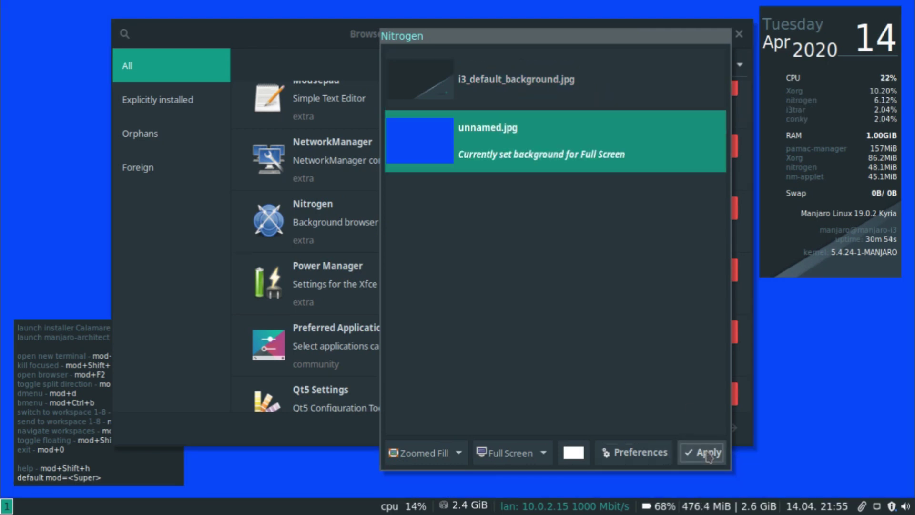
Close Nitrogen and the software manager, open three tiled terminals, then close them
key(super+shift+q)
key(super+shift+q)
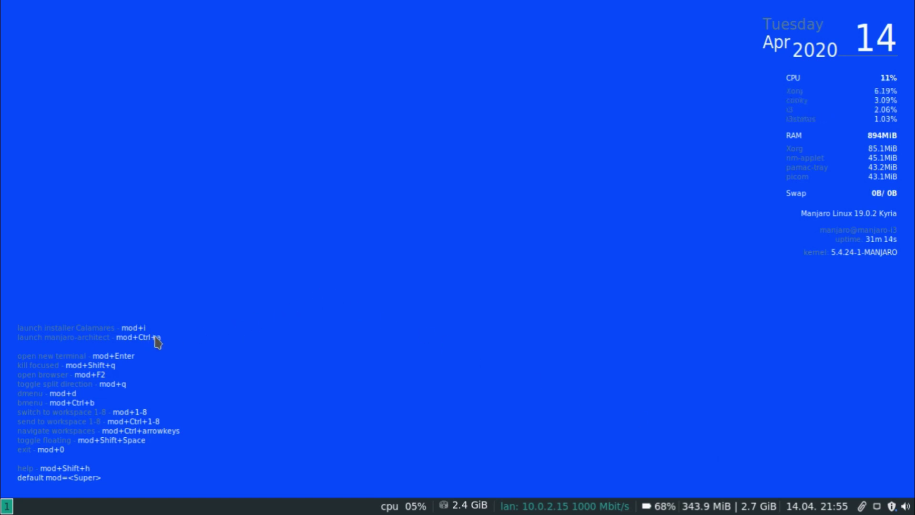
key(super+Return)
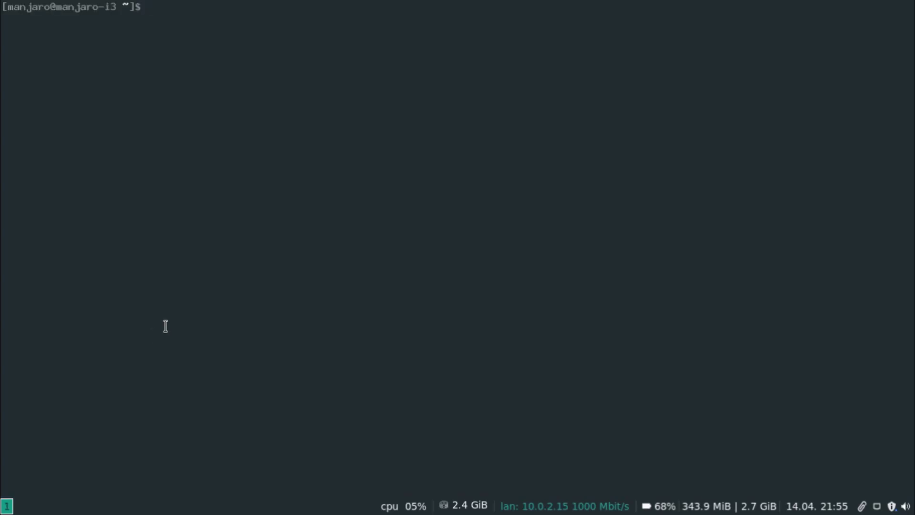
key(super+Return)
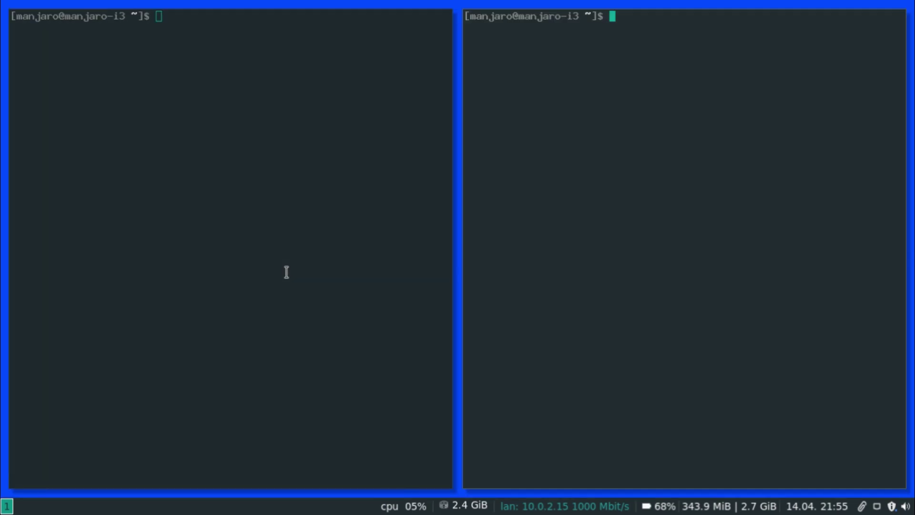
key(super+Return)
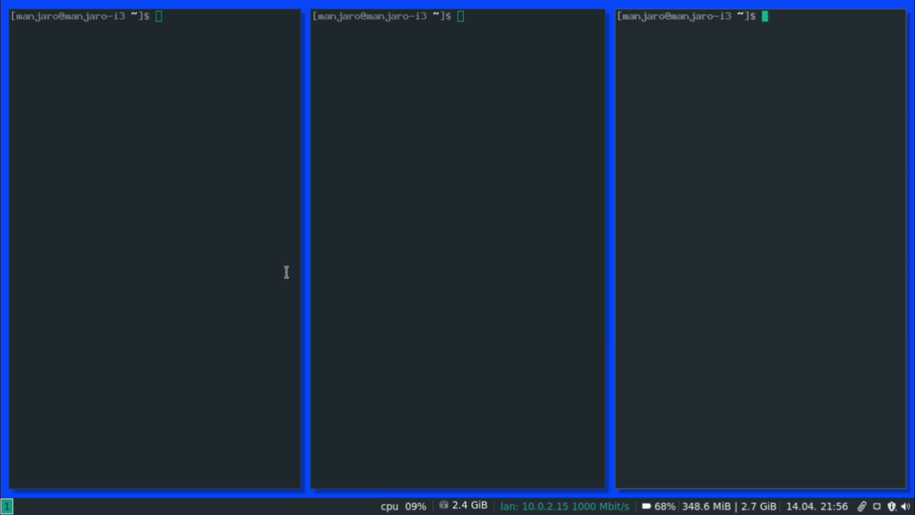
key(super+shift+q)
key(super+shift+q)
key(super+shift+q)
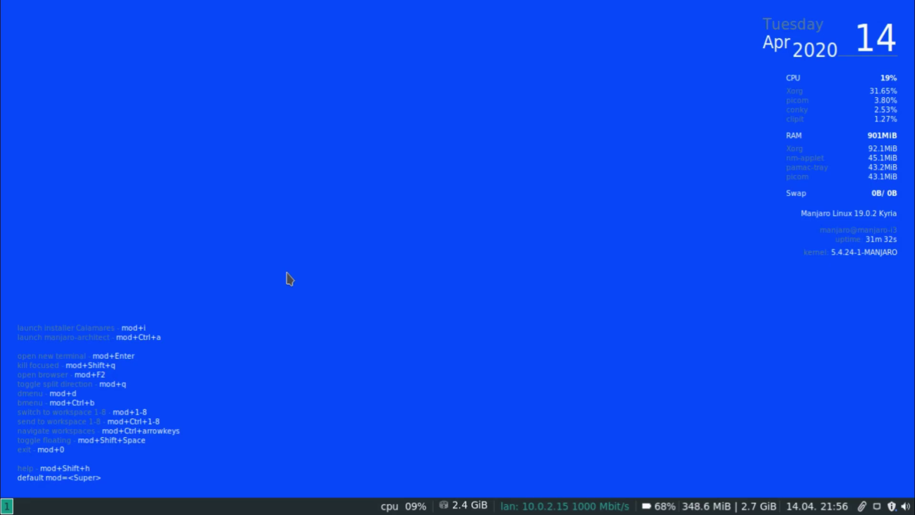